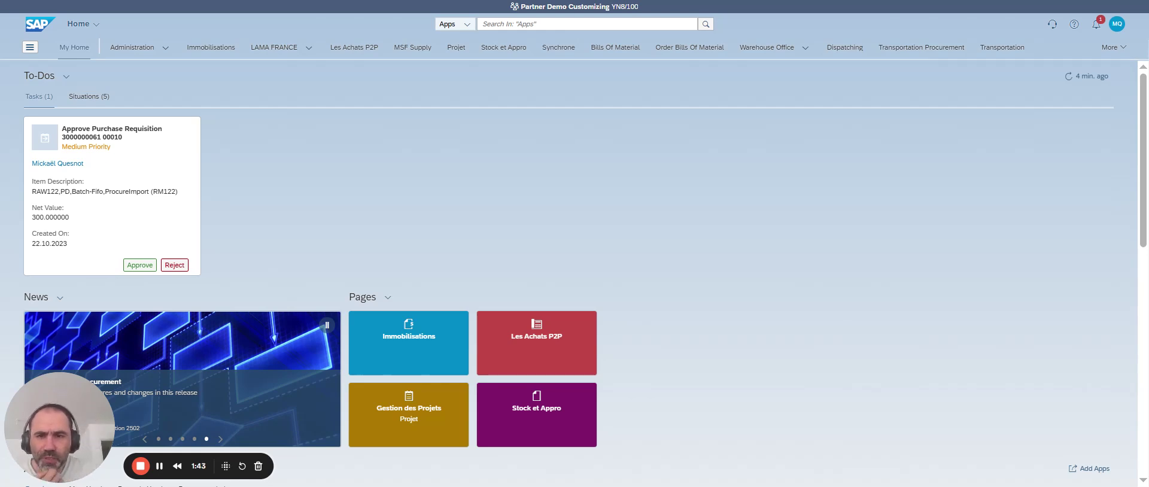
# Step: Find and open the Manage Your Solution app and follow its link to SAP Central Business Configuration
pyautogui.click(512, 24)
pyautogui.write('manage')
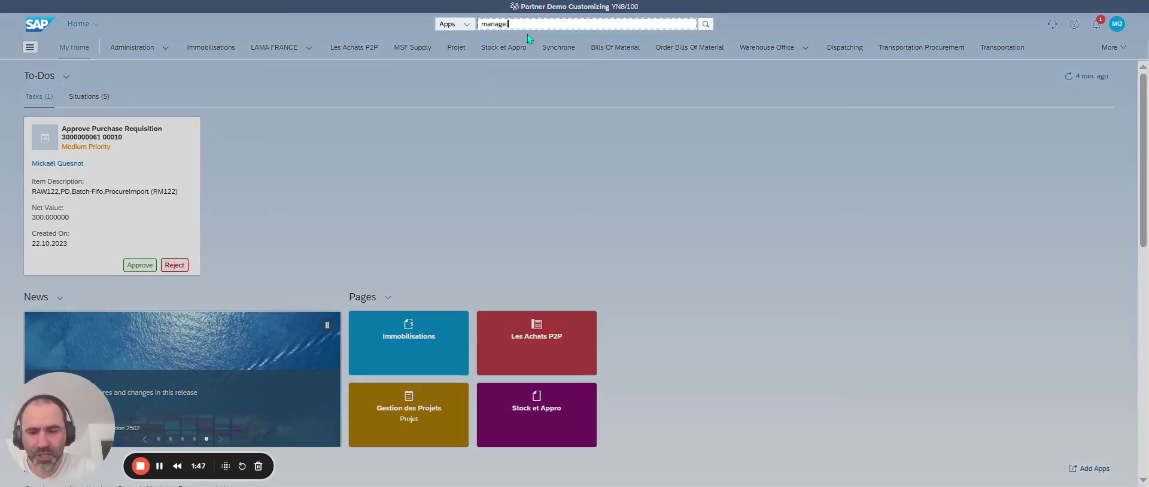
pyautogui.write(' your')
pyautogui.click(707, 146)
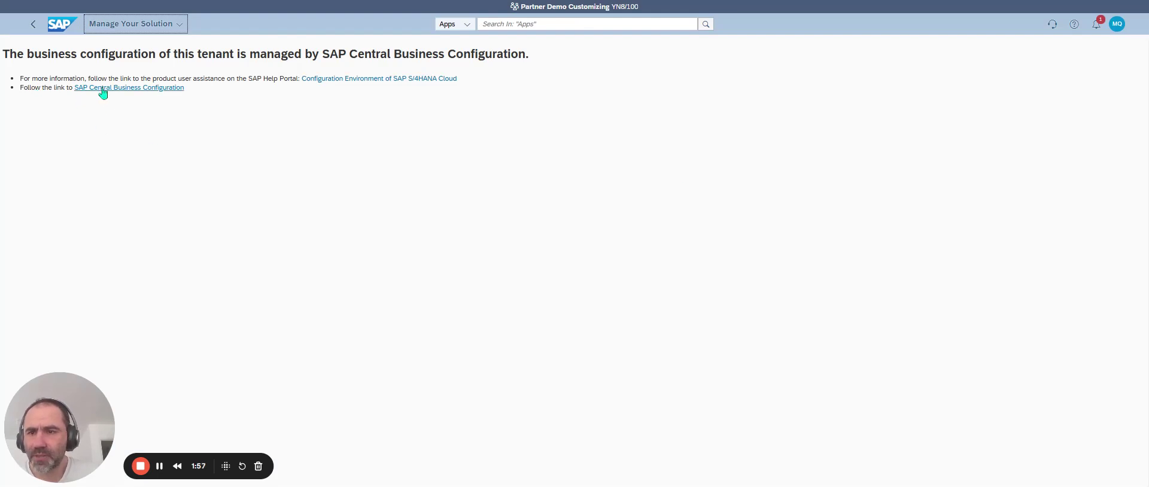
pyautogui.click(120, 89)
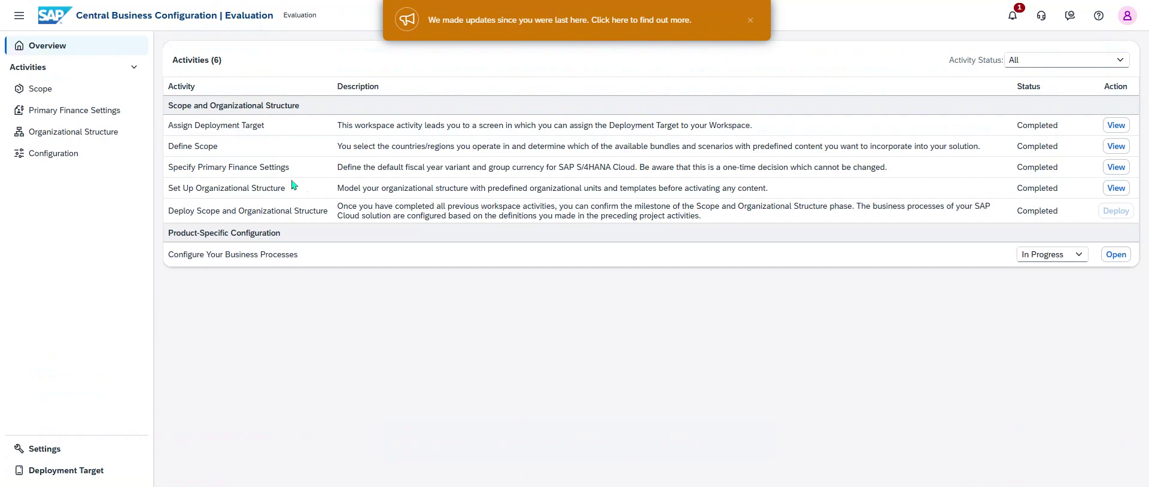
# Step: View the Set Up Organizational Structure activity and dismiss the update notice
pyautogui.click(1115, 189)
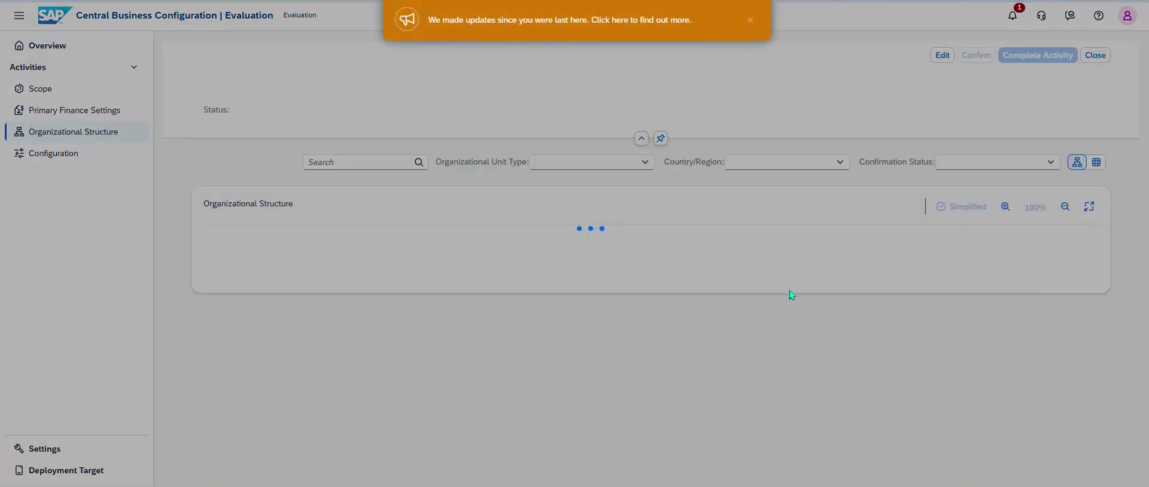
pyautogui.click(750, 20)
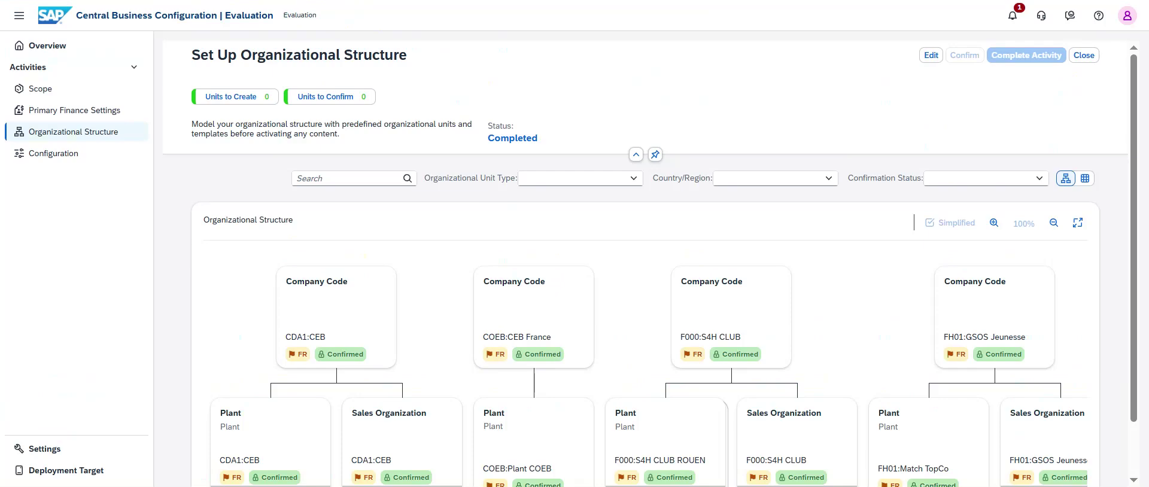
pyautogui.click(931, 55)
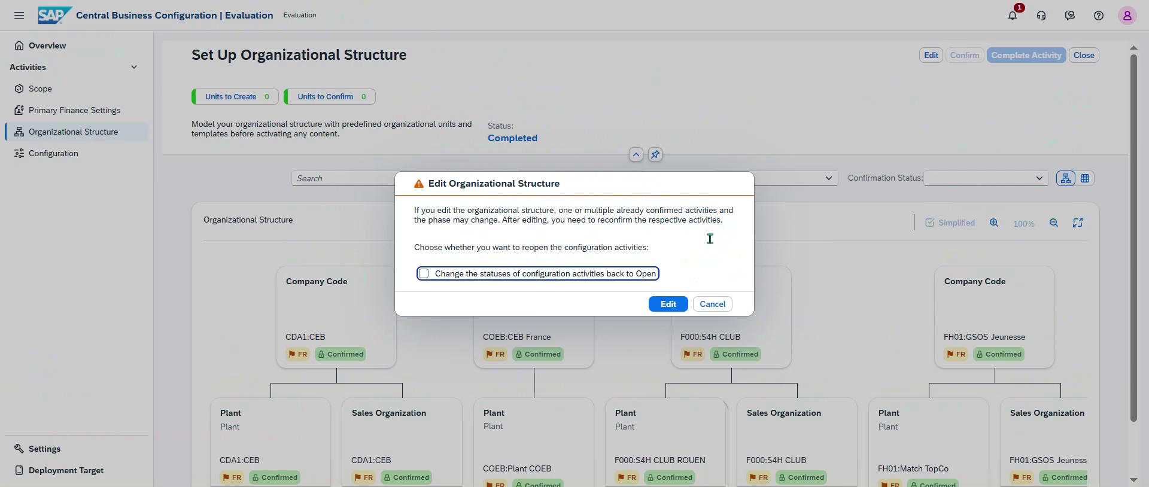
pyautogui.click(718, 303)
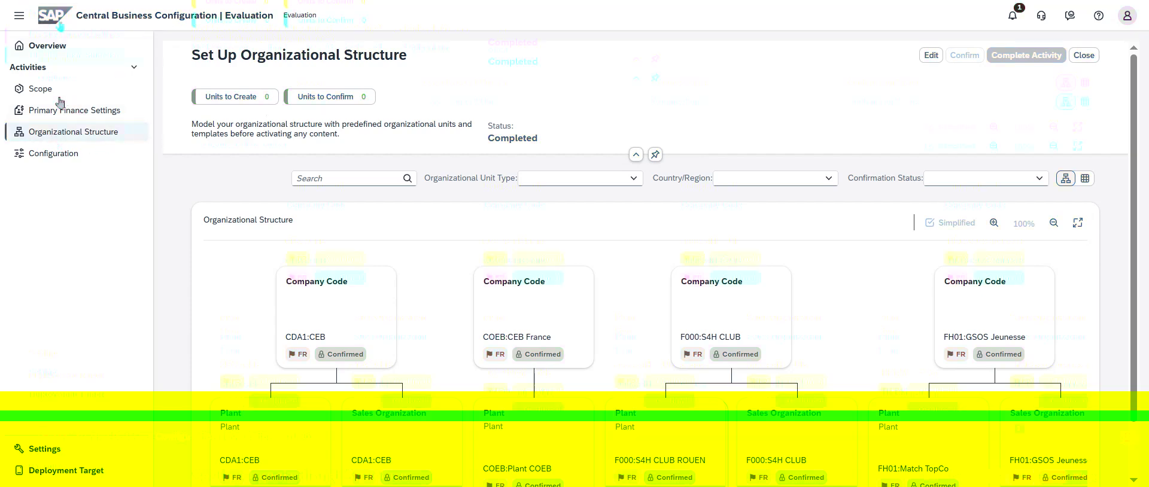
pyautogui.click(81, 138)
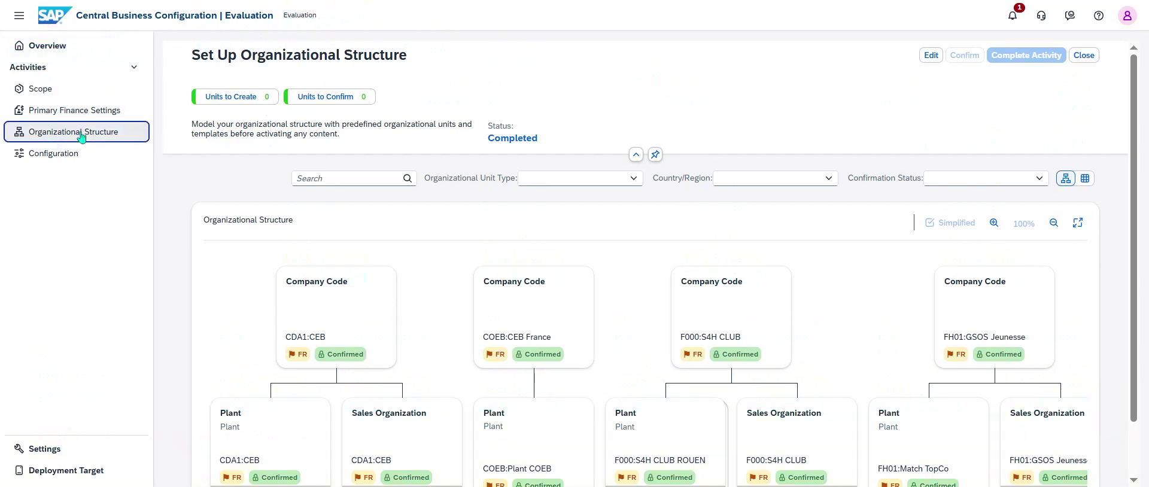
# Step: Reopen the organizational structure for editing, with the statuses of configuration activities changed back to Open
pyautogui.click(931, 56)
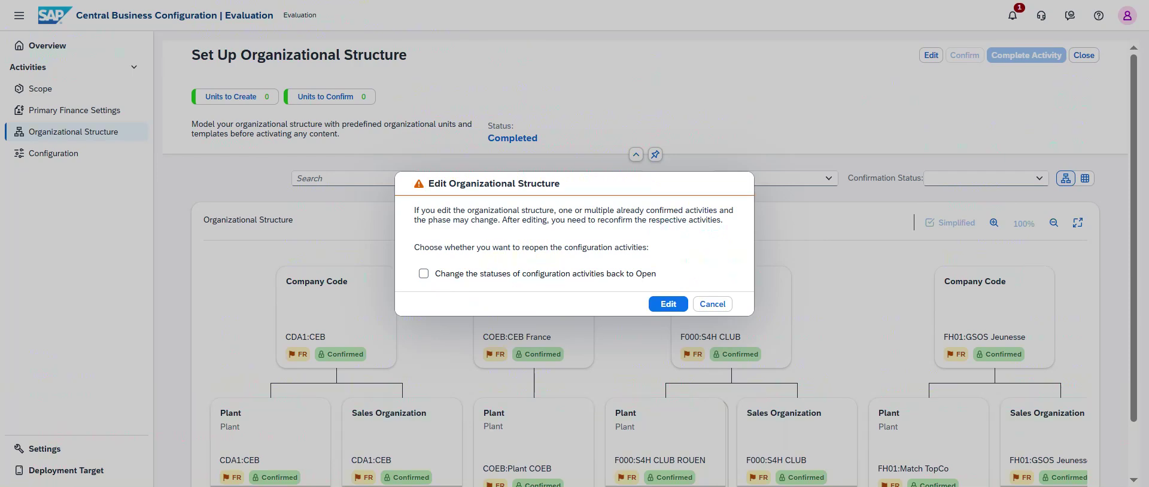
pyautogui.click(423, 276)
pyautogui.click(678, 306)
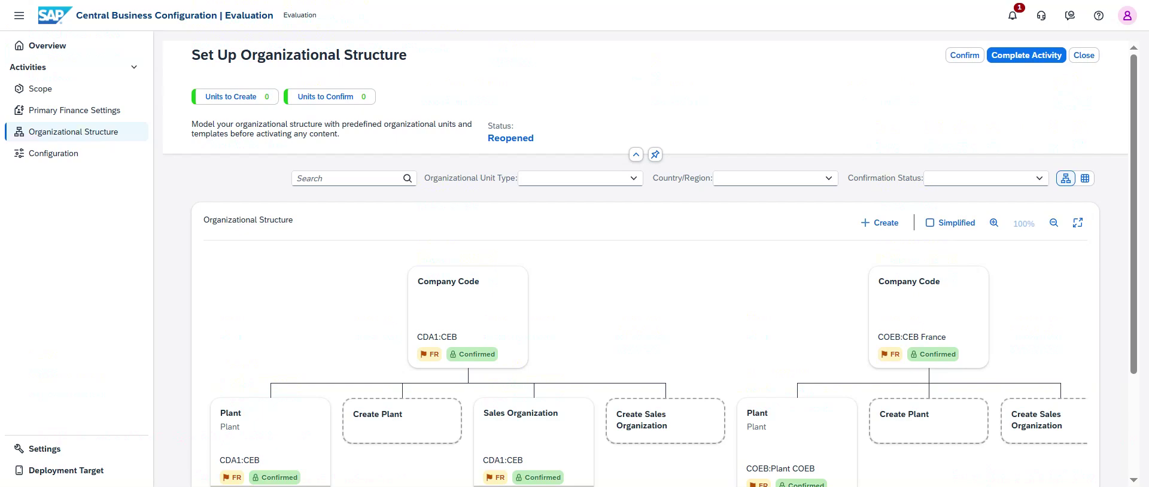
# Step: Examine the company codes and their plants across the organizational structure in full-screen view
pyautogui.click(1078, 224)
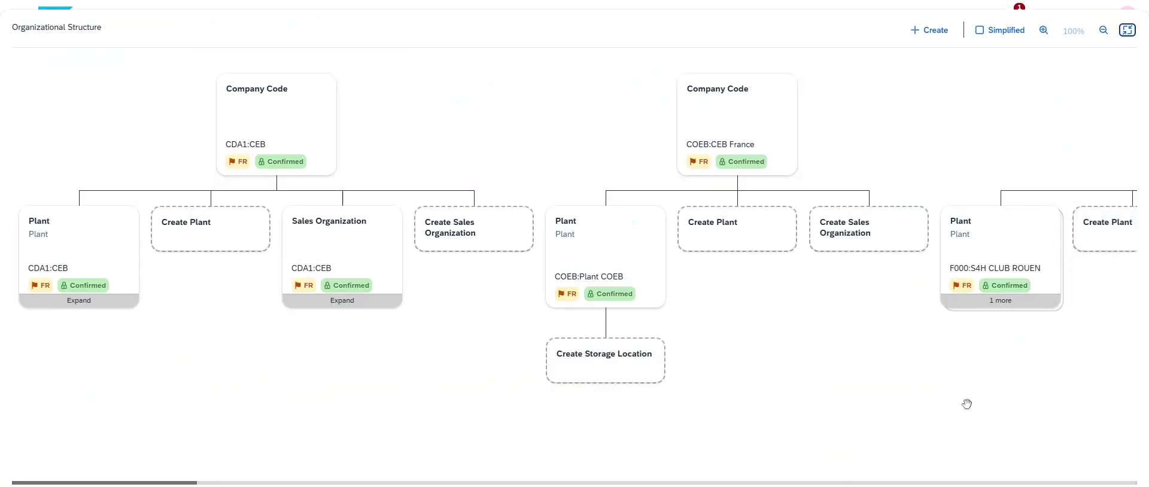
pyautogui.moveTo(1050, 411); pyautogui.dragTo(750, 412)
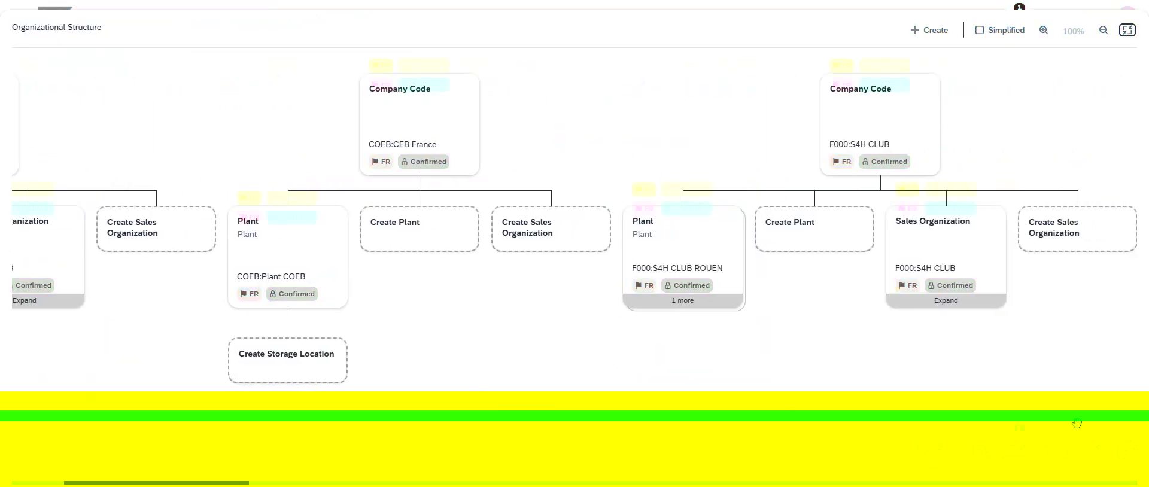
pyautogui.moveTo(1077, 423); pyautogui.dragTo(477, 425)
pyautogui.moveTo(1074, 407); pyautogui.dragTo(466, 411)
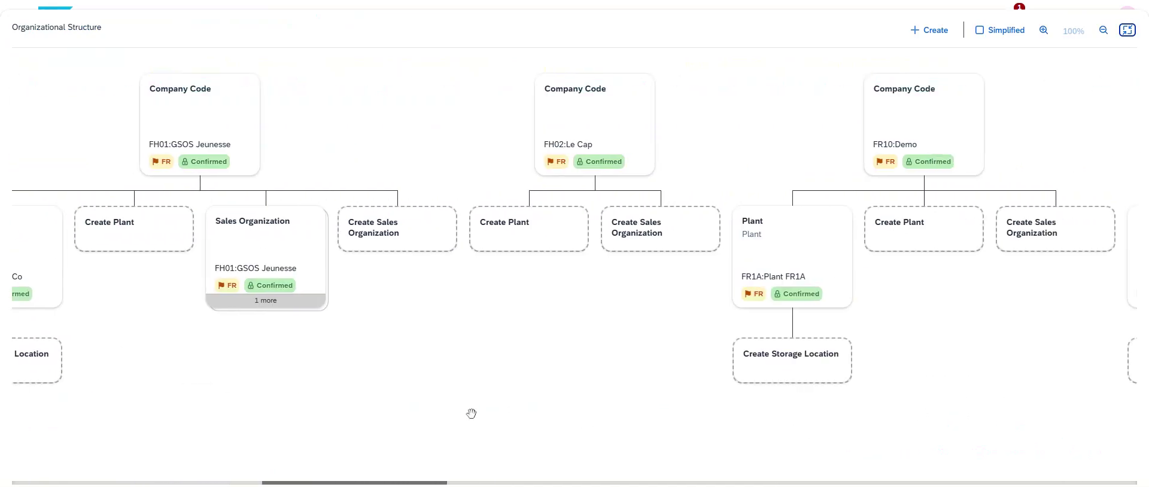
pyautogui.click(1103, 31)
pyautogui.click(1104, 30)
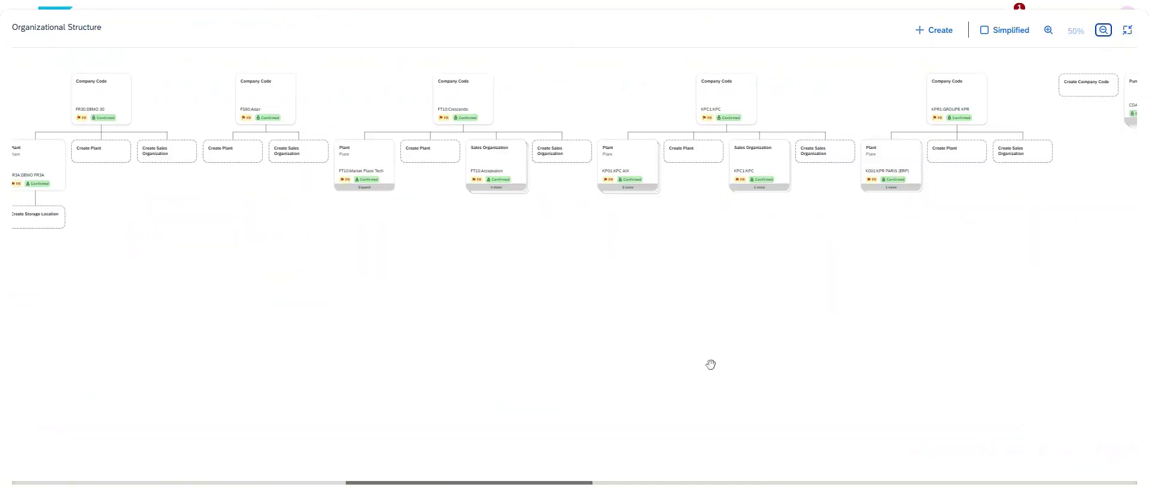
pyautogui.moveTo(616, 369); pyautogui.dragTo(1148, 392)
pyautogui.moveTo(544, 369); pyautogui.dragTo(346, 361)
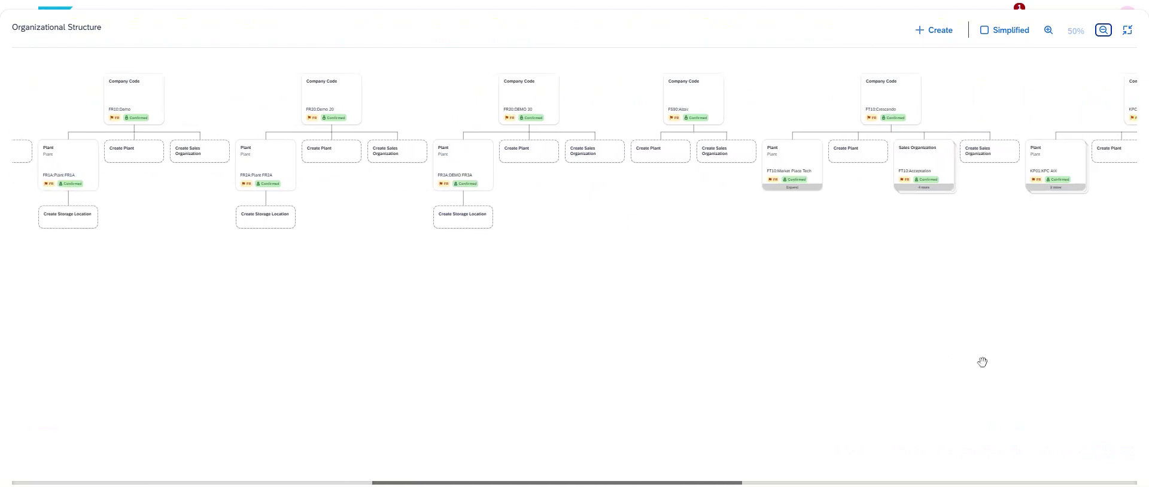
pyautogui.moveTo(1008, 361); pyautogui.dragTo(425, 364)
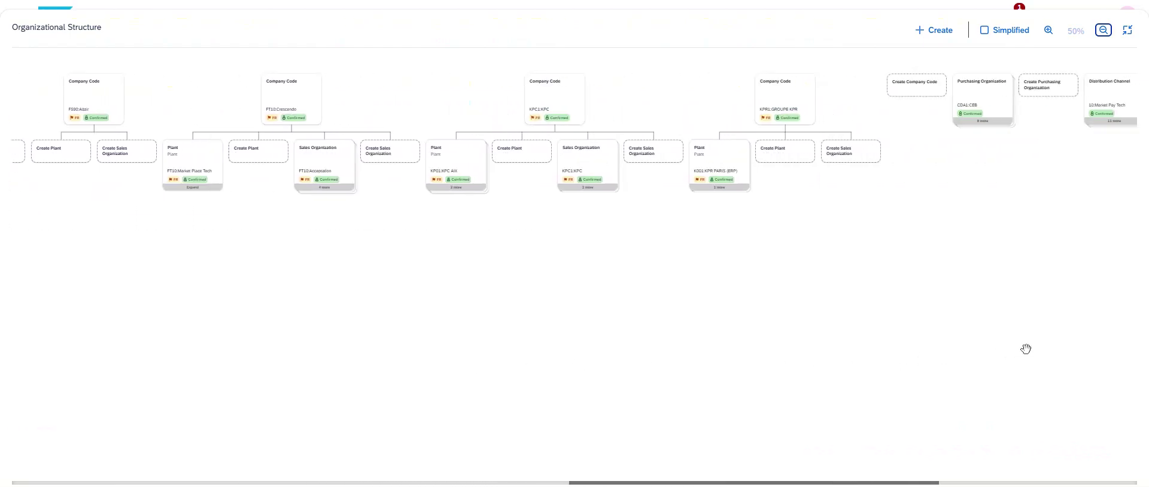
pyautogui.click(1048, 30)
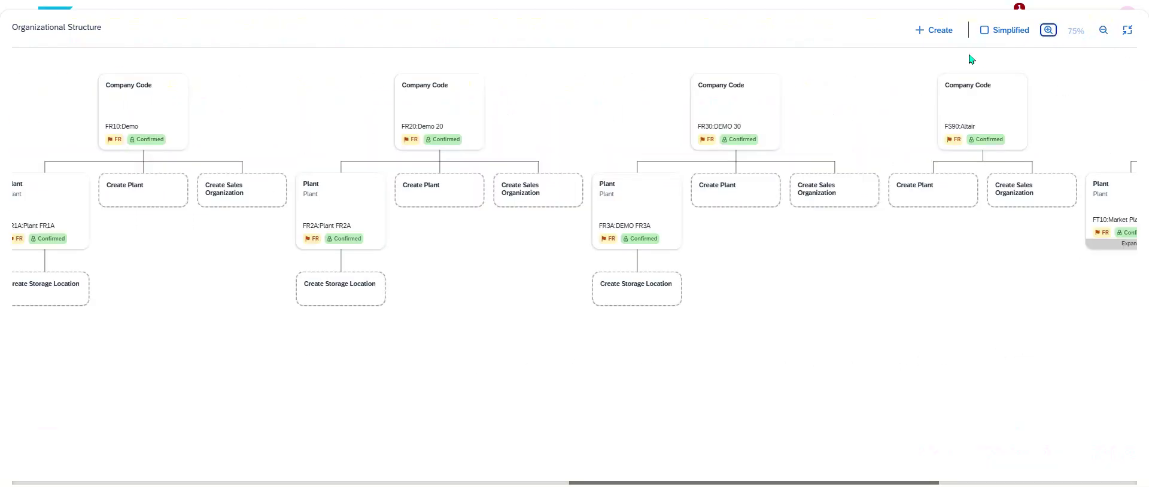
# Step: Switch the chart to the simplified display, expand the plants of company code KPC1 and open plant KP01 KPC AIX
pyautogui.click(996, 30)
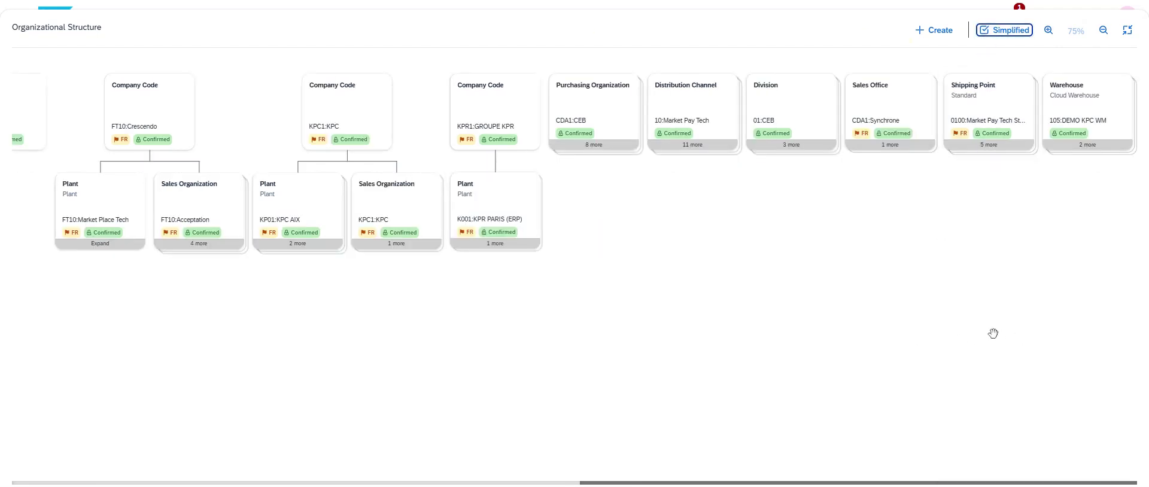
pyautogui.moveTo(993, 333); pyautogui.dragTo(1064, 347)
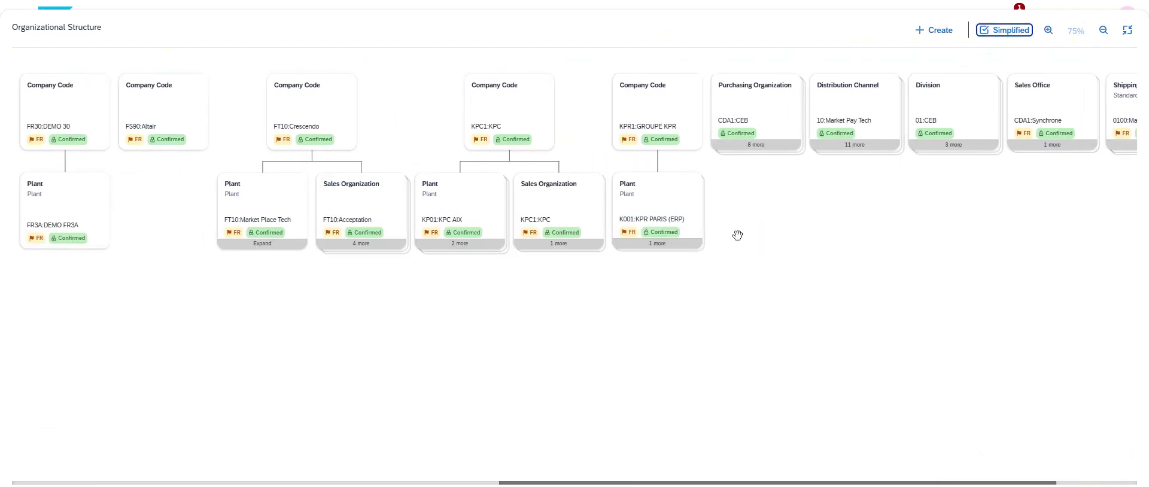
pyautogui.click(460, 208)
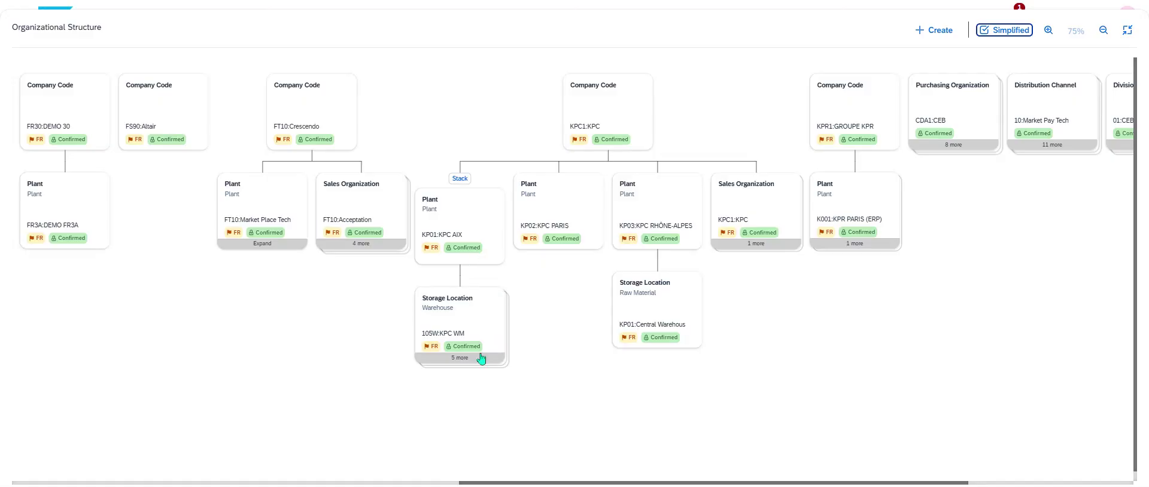
pyautogui.click(472, 220)
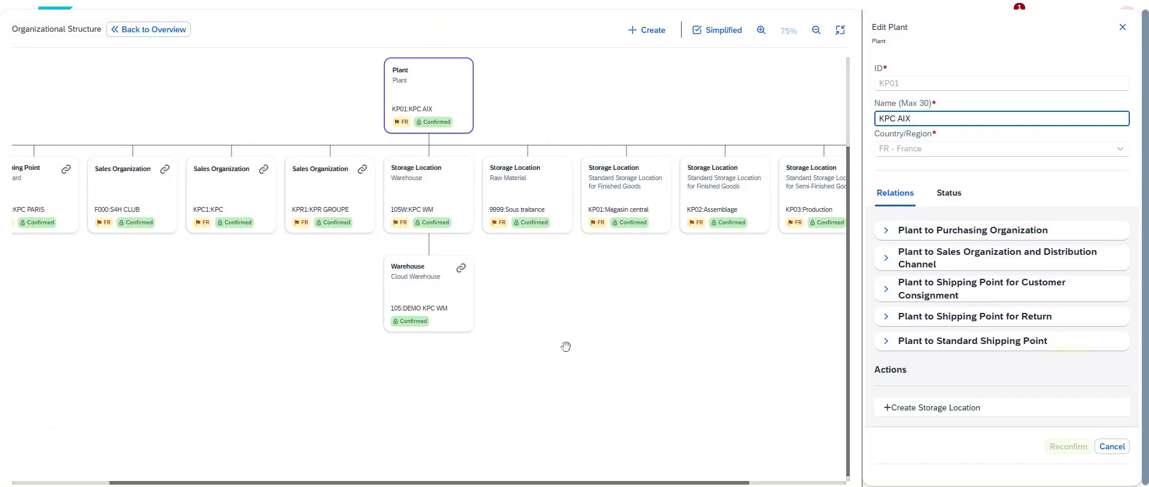
# Step: Start a new storage location under plant KP01 with the ID 105R and the name "Return Stor. Loc"
pyautogui.click(652, 461)
pyautogui.click(931, 409)
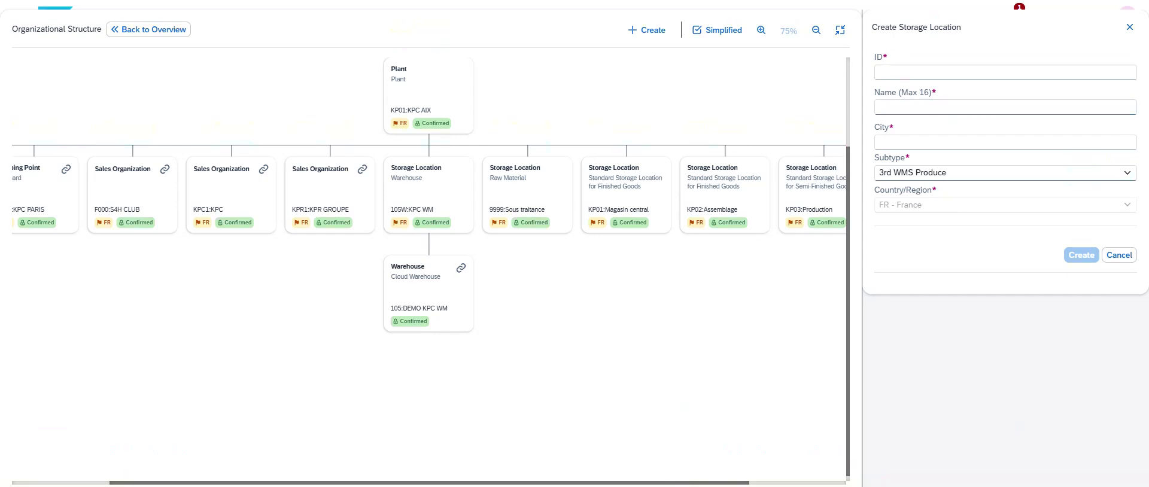
pyautogui.click(928, 72)
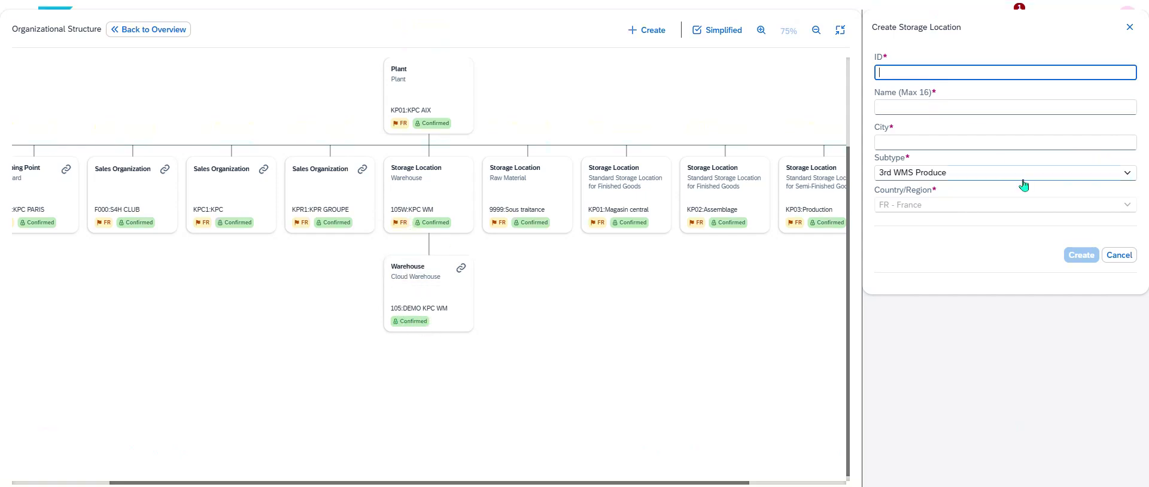
pyautogui.write('105R')
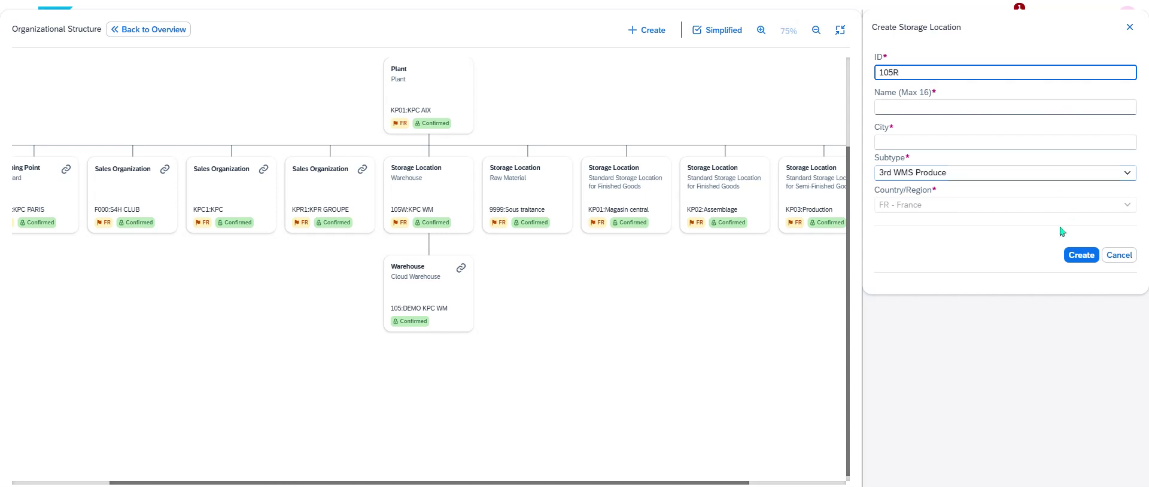
pyautogui.click(675, 483)
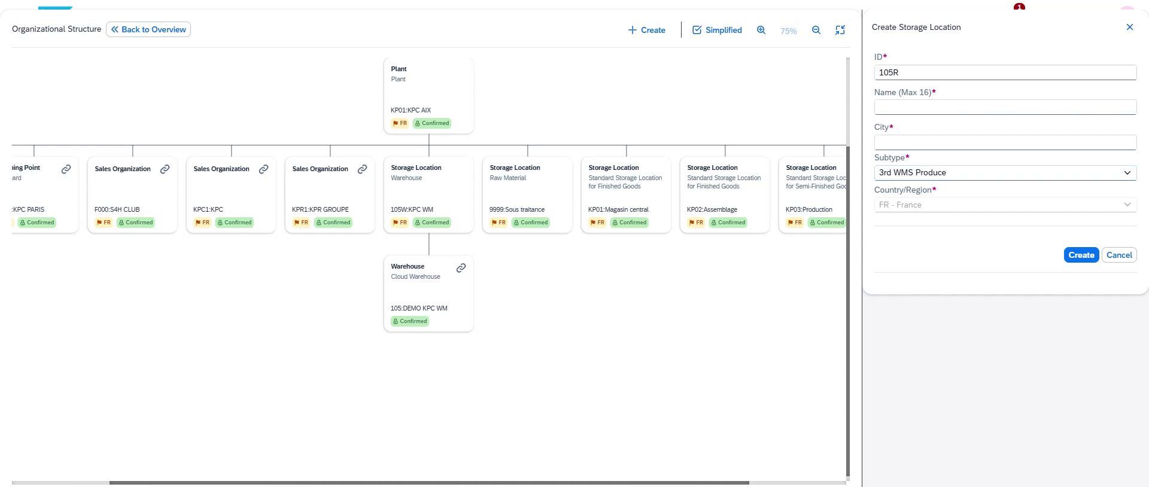
pyautogui.click(915, 114)
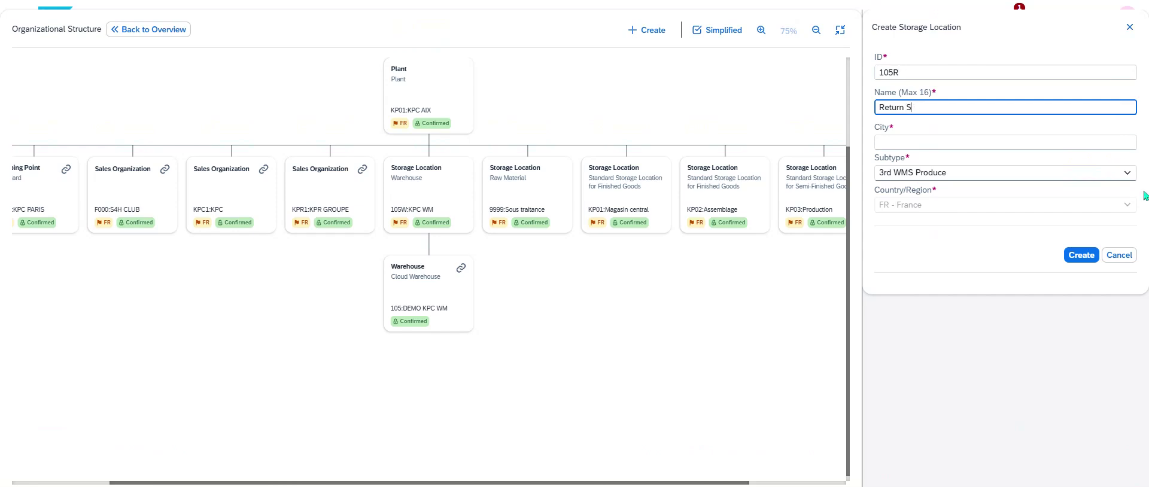
pyautogui.write('to')
pyautogui.press('BackSpace')
pyautogui.press('BackSpace')
# Step: Set the storage location's city to Aix and its subtype to Return, and create it
pyautogui.click(960, 146)
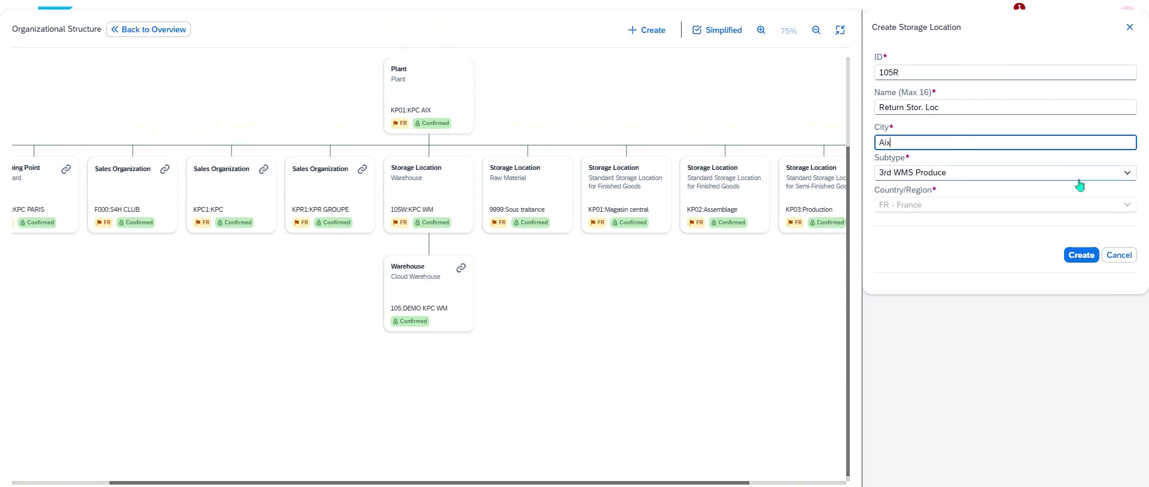
pyautogui.click(1128, 173)
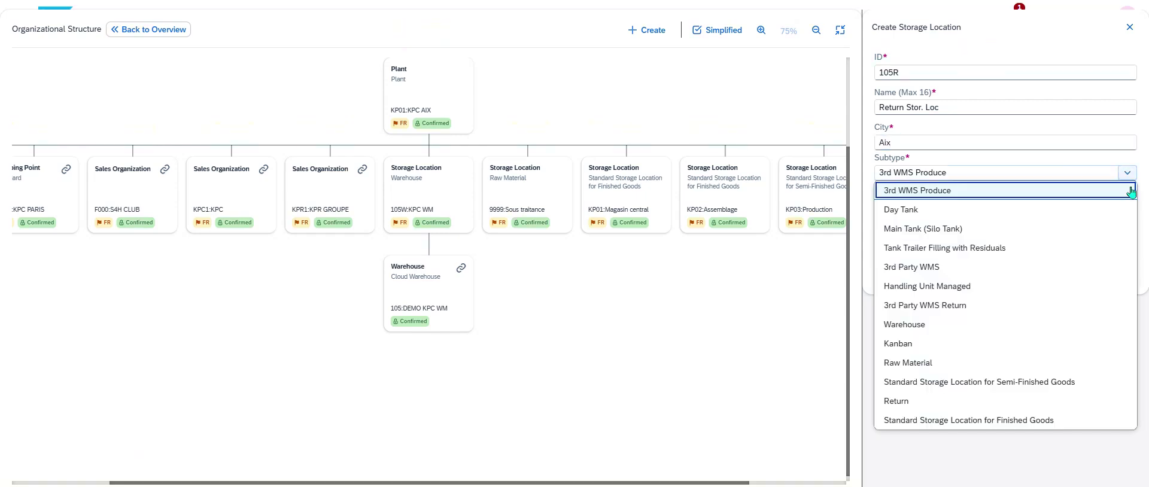
pyautogui.click(966, 402)
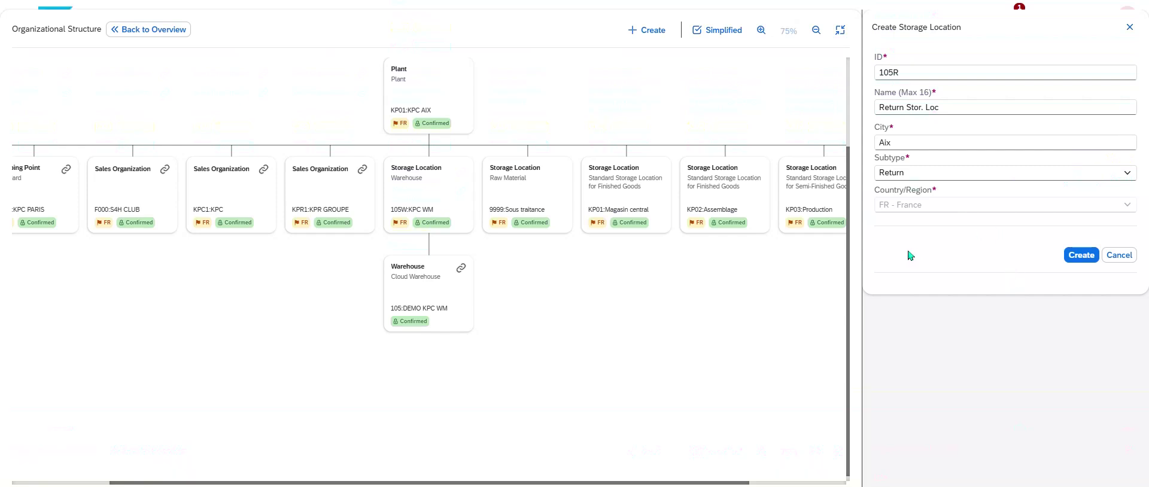
pyautogui.click(1082, 256)
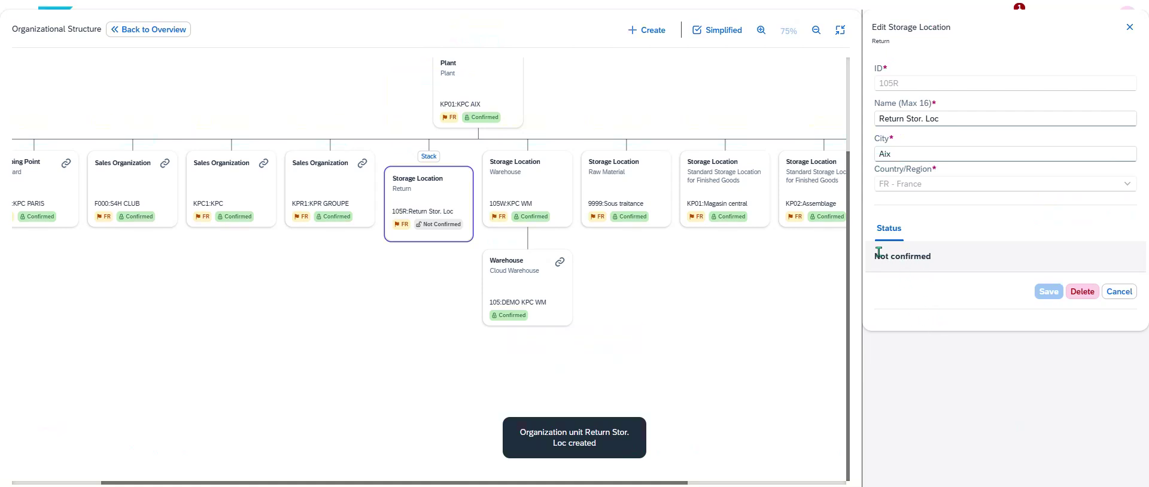
pyautogui.moveTo(877, 253); pyautogui.dragTo(931, 256)
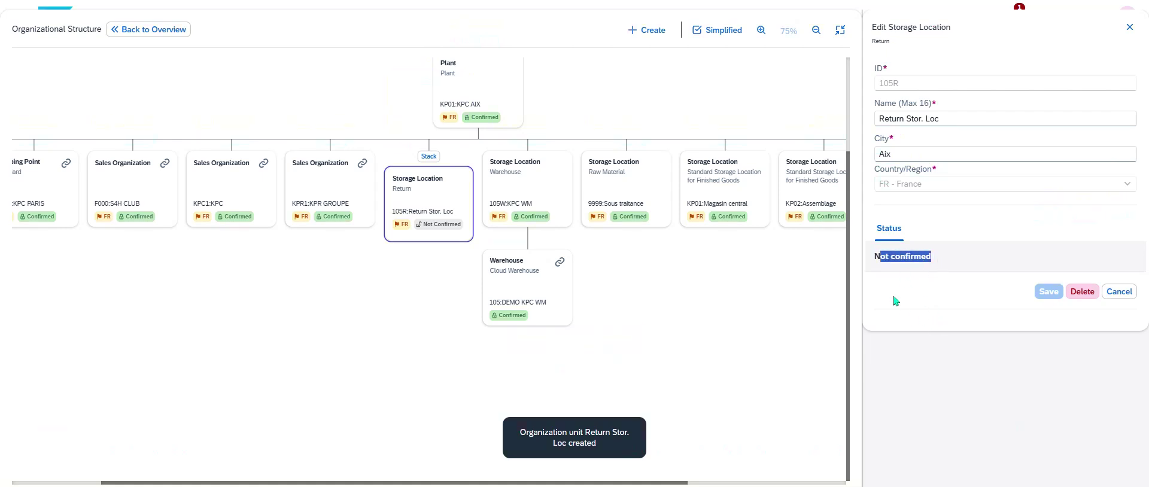
pyautogui.click(606, 482)
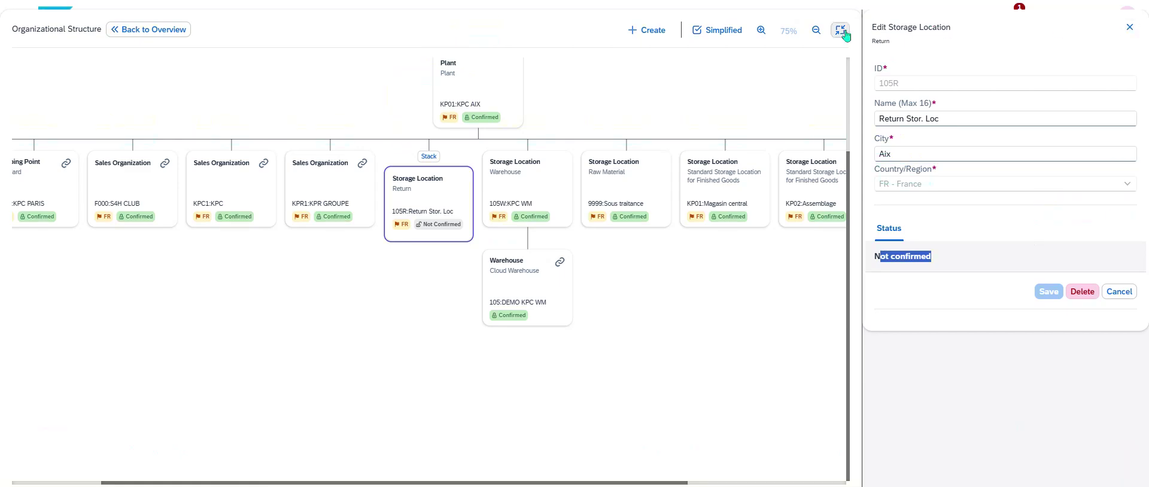
# Step: Confirm the Return storage location 105R under company code KPC1 and plant KP01 as an organizational unit
pyautogui.click(840, 31)
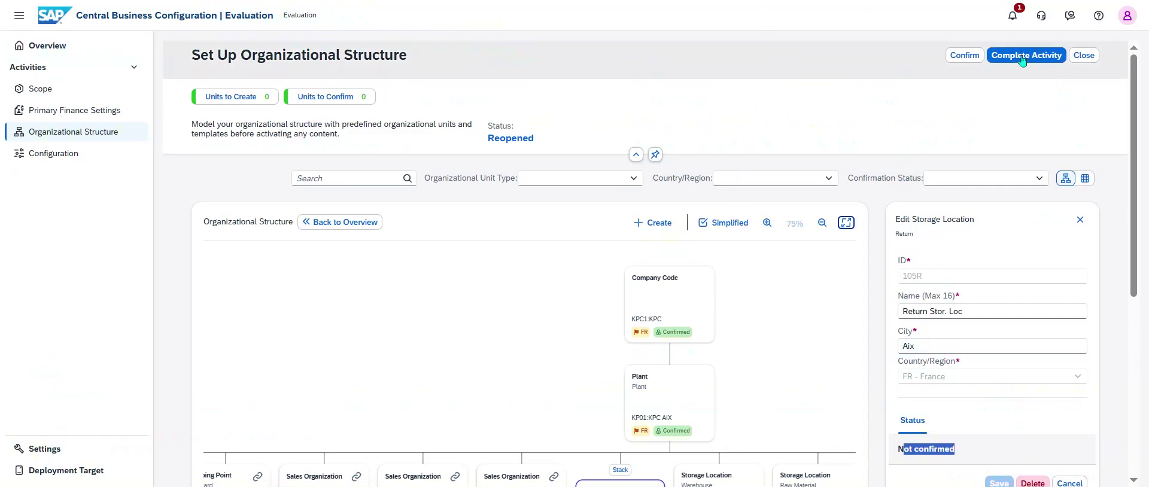
pyautogui.click(954, 57)
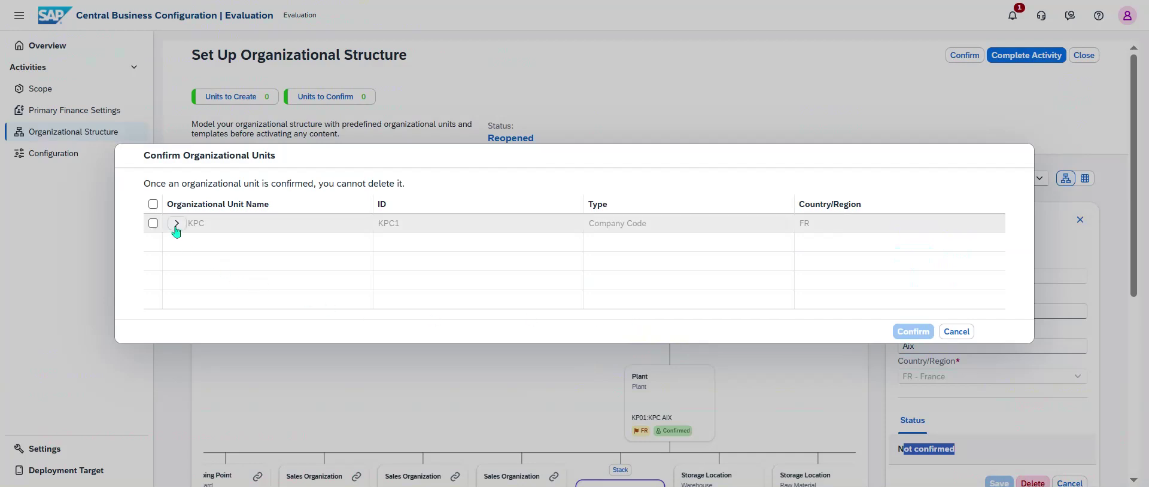
pyautogui.click(177, 224)
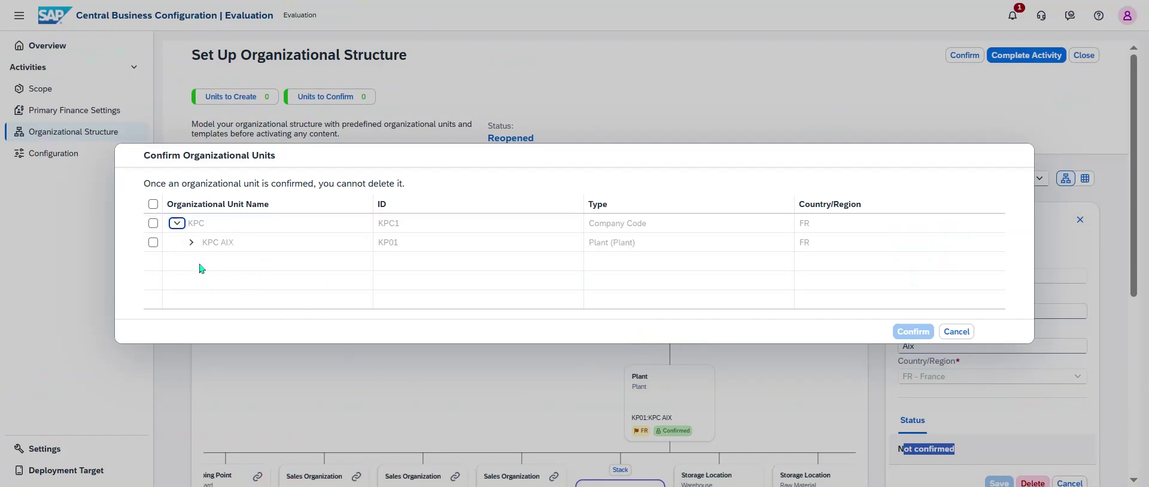
pyautogui.click(191, 242)
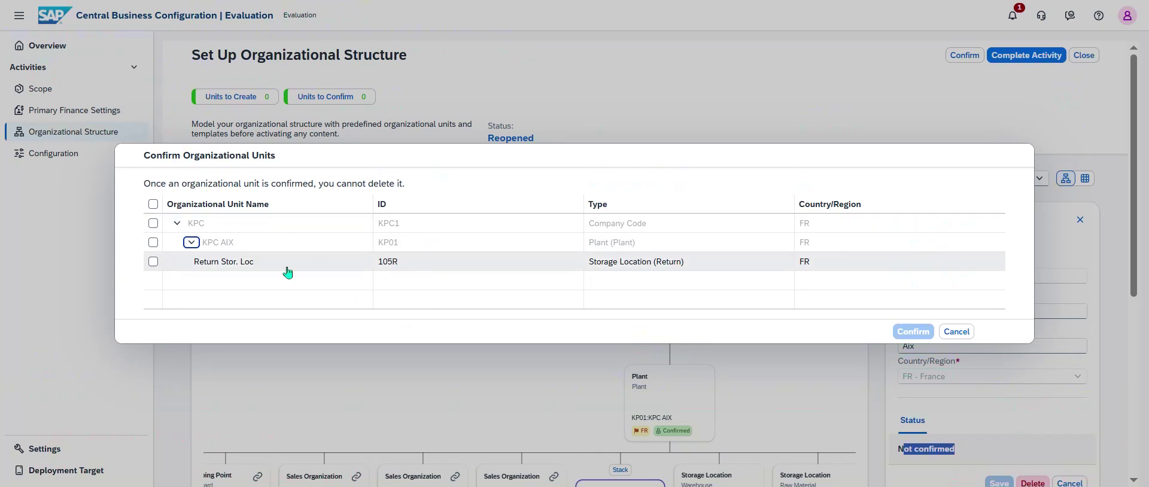
pyautogui.click(153, 261)
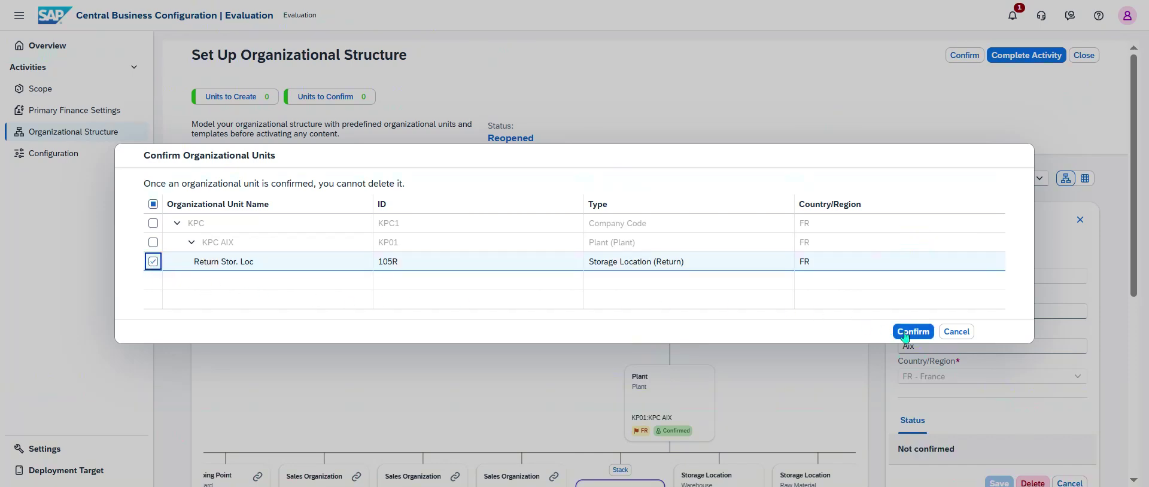
pyautogui.click(906, 332)
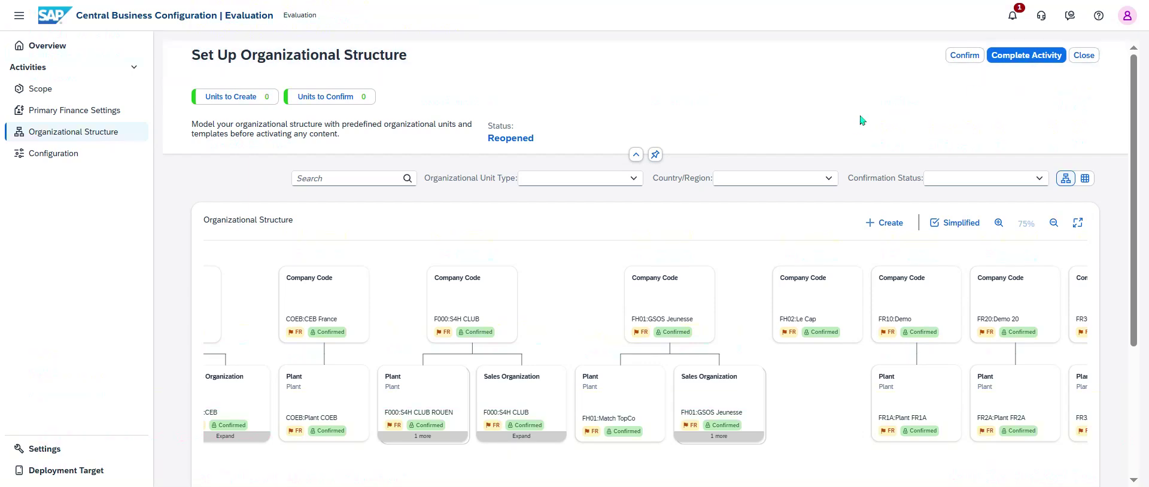
# Step: Examine the storage locations of plant KP01 KPC AIX under company code KPC1 in the full-screen chart and close the plant's details
pyautogui.click(1077, 222)
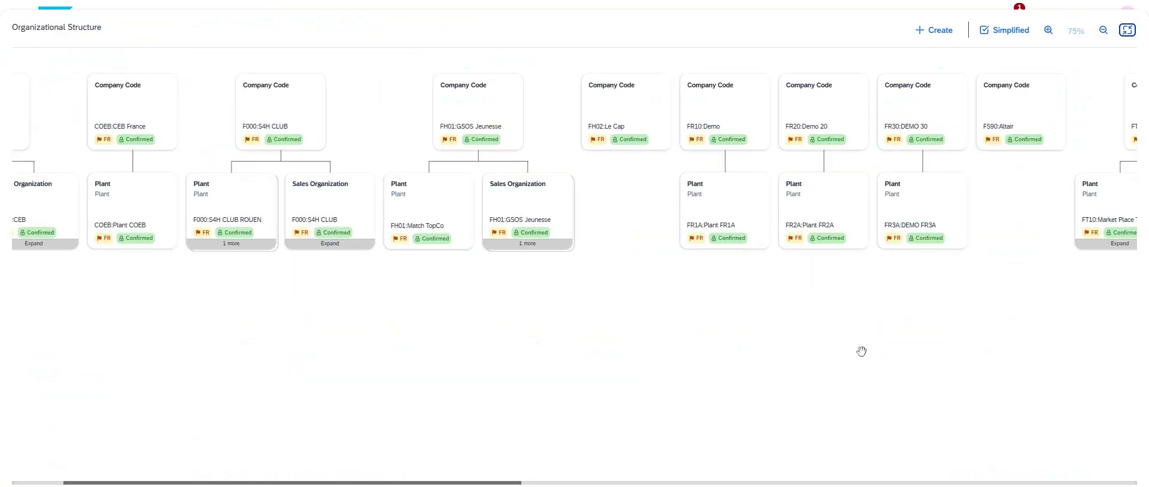
pyautogui.hscroll(10, 862, 328)
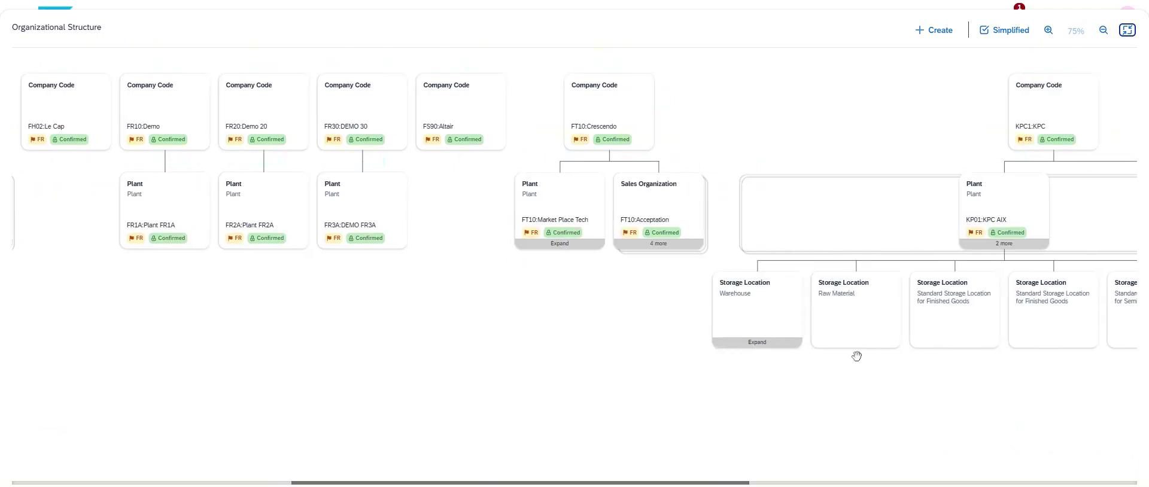
pyautogui.moveTo(951, 436); pyautogui.dragTo(372, 412)
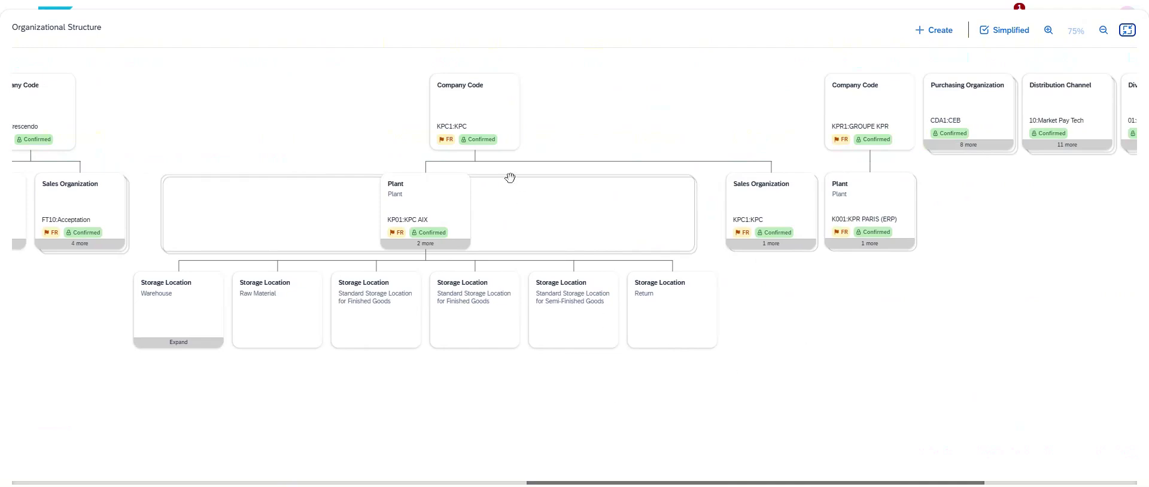
pyautogui.click(424, 223)
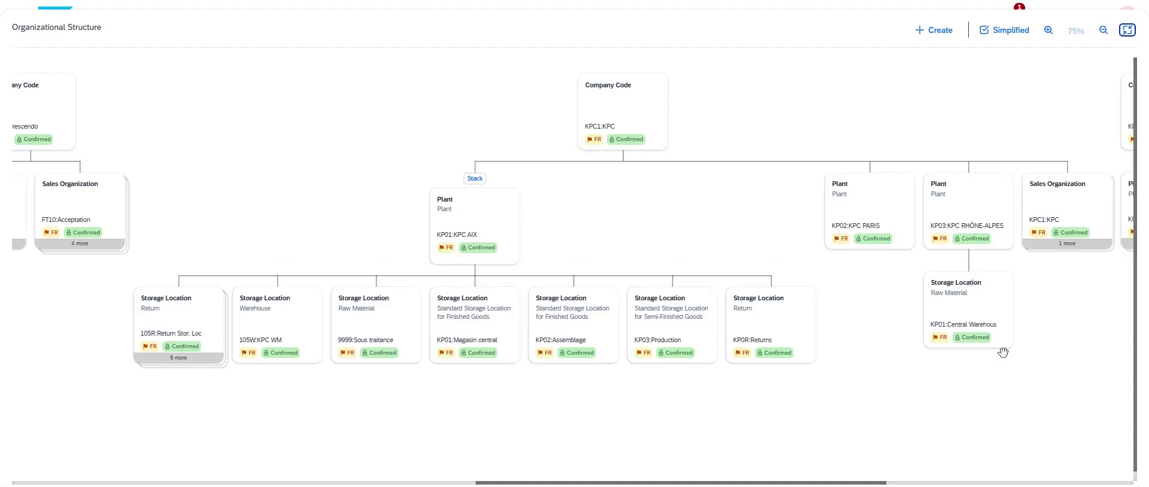
pyautogui.click(483, 235)
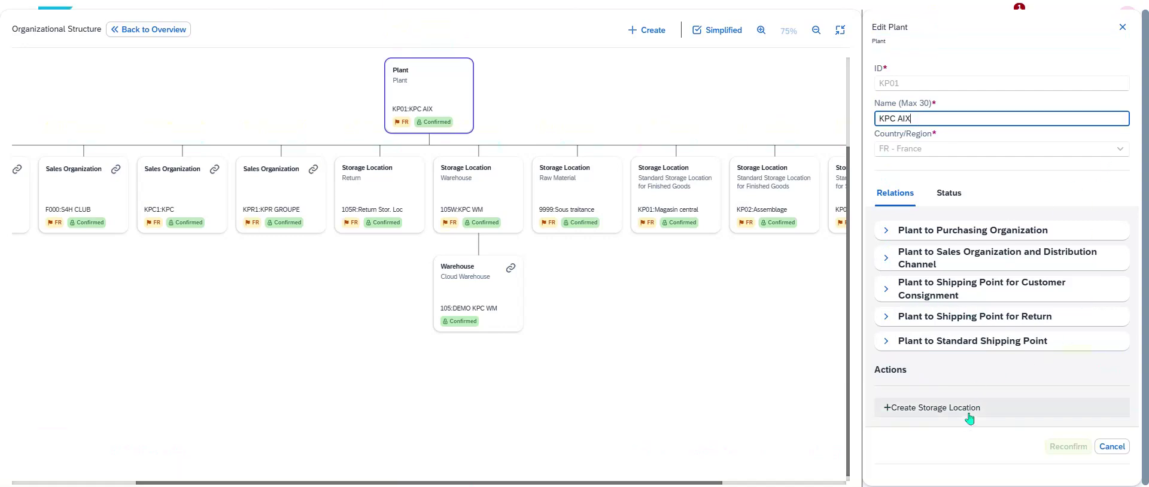
pyautogui.click(1122, 27)
pyautogui.click(1124, 30)
# Step: Show the organizational structure as a table and check the confirmation status of storage location 105R under plant KP01
pyautogui.click(1086, 179)
pyautogui.scroll(-2, 395, 374)
pyautogui.scroll(-3, 323, 383)
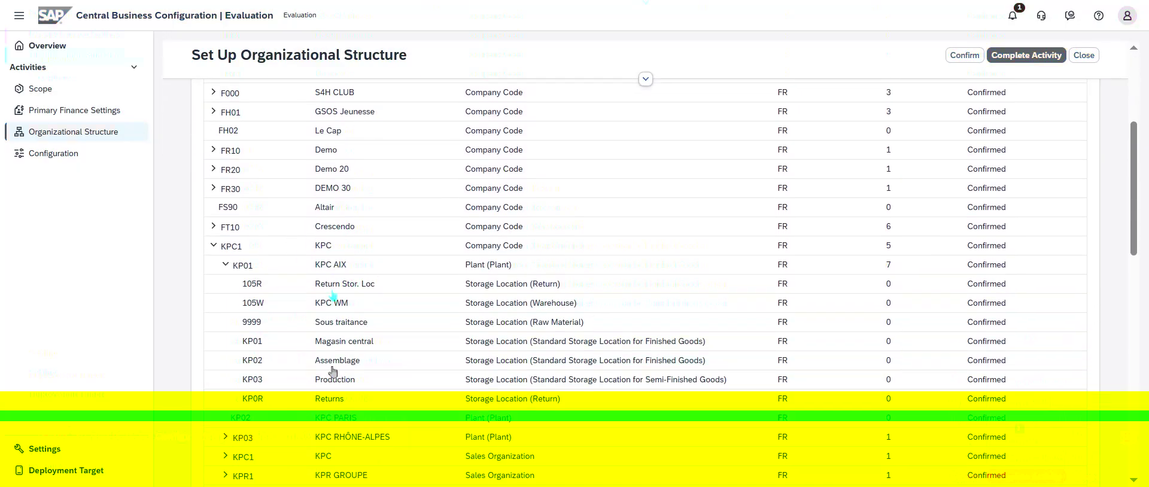
pyautogui.click(318, 291)
pyautogui.scroll(1, 965, 340)
pyautogui.scroll(2, 952, 359)
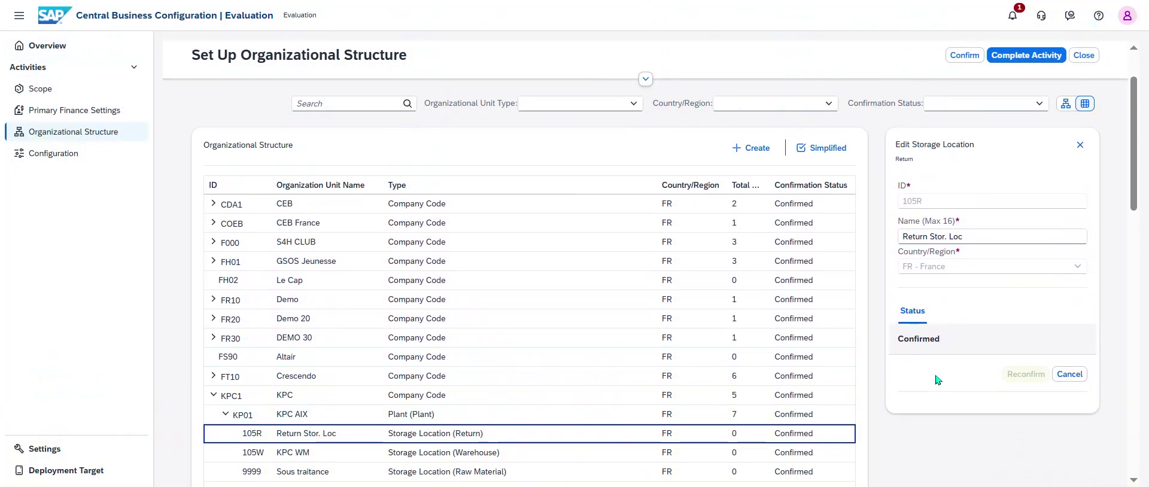
pyautogui.doubleClick(928, 337)
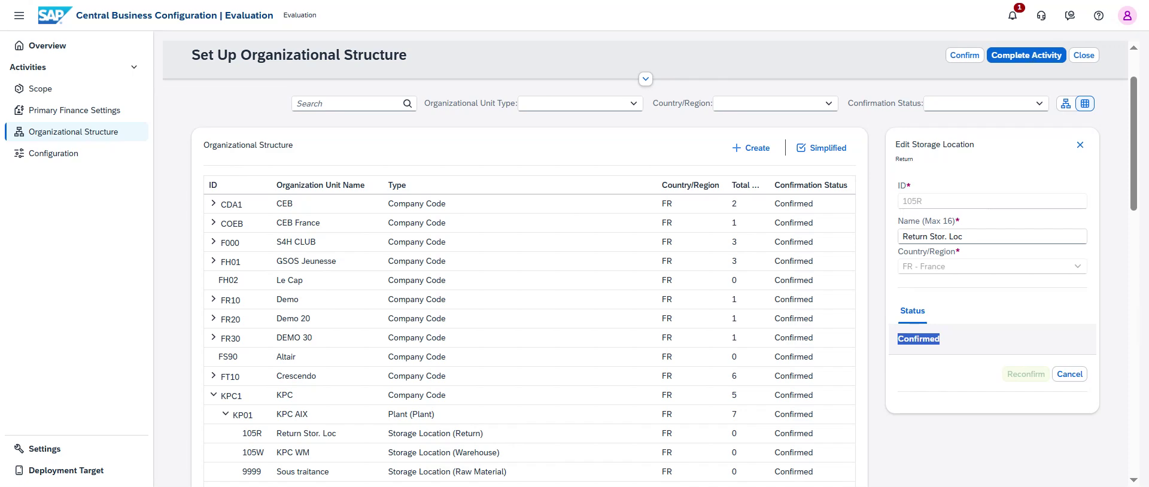
# Step: Complete the organizational structure activity, accepting the legal compliance notice, and deploy the scope and organizational structure with the description "New storage location 105R"
pyautogui.click(1026, 55)
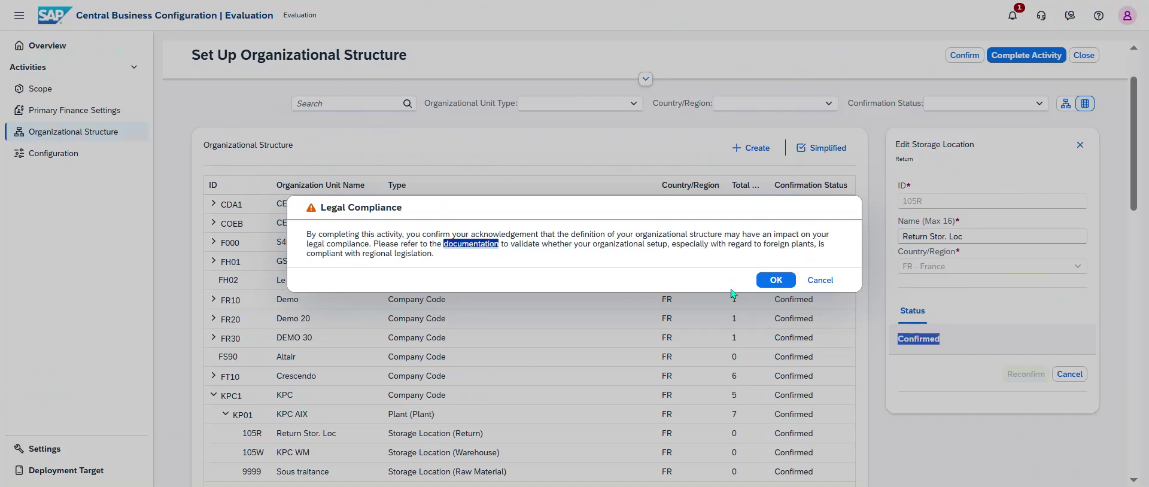
pyautogui.click(776, 280)
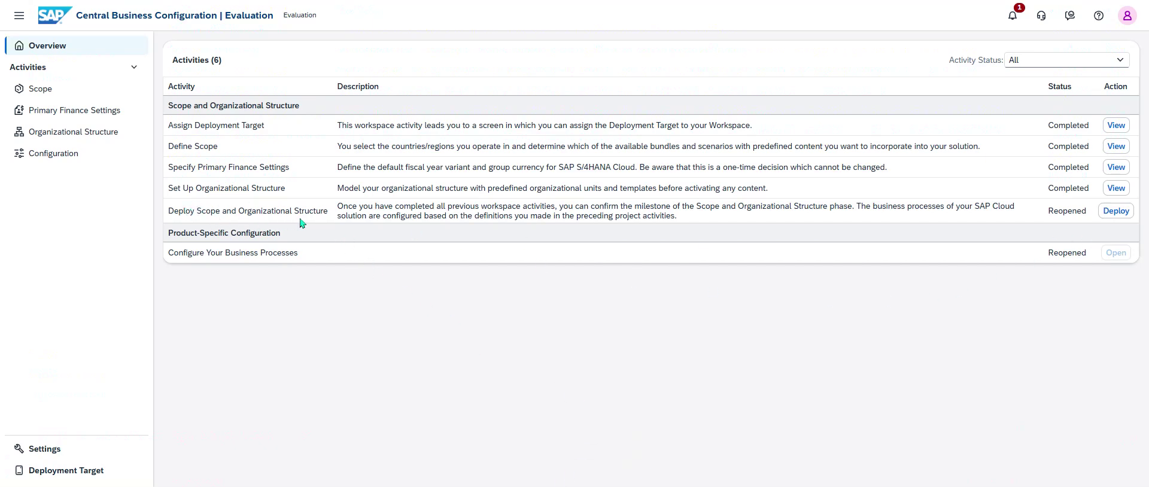
pyautogui.click(1107, 217)
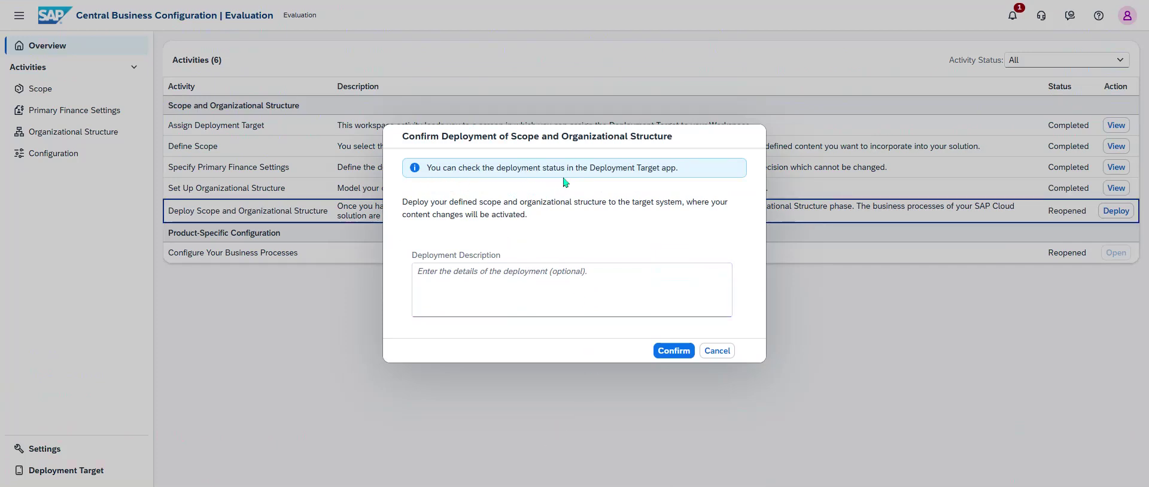
pyautogui.click(534, 280)
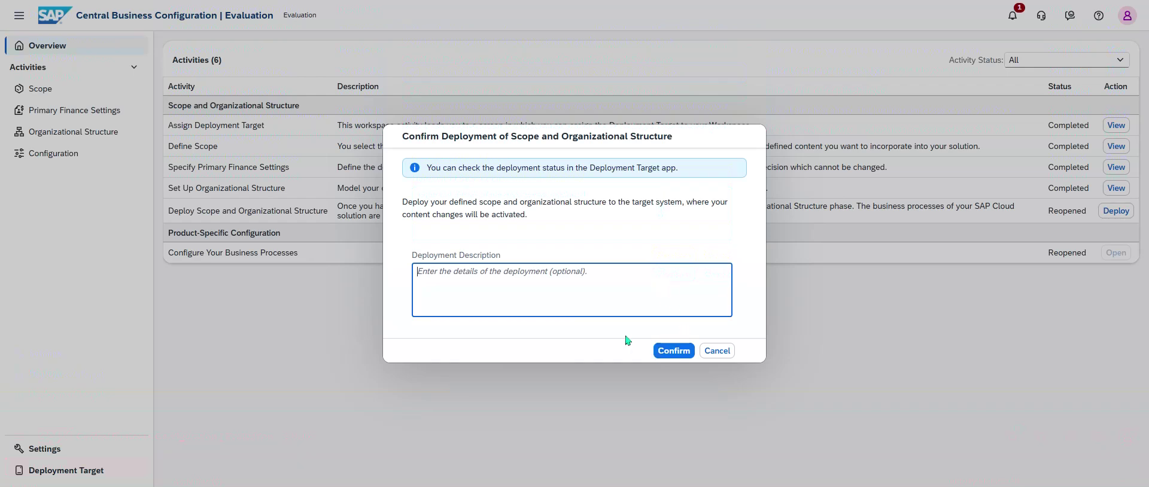
pyautogui.write('New storage locatio')
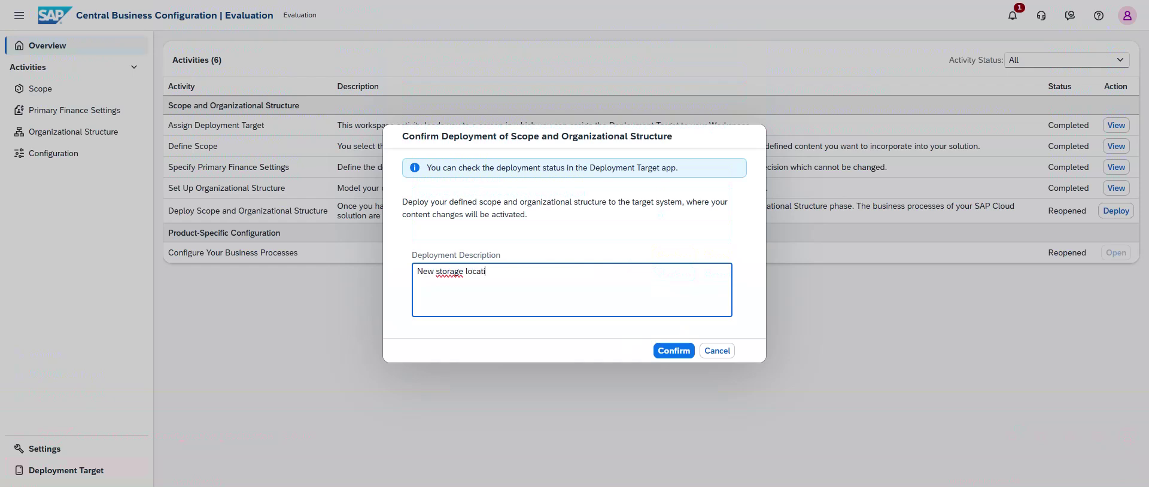
pyautogui.write('n 105R')
pyautogui.click(663, 351)
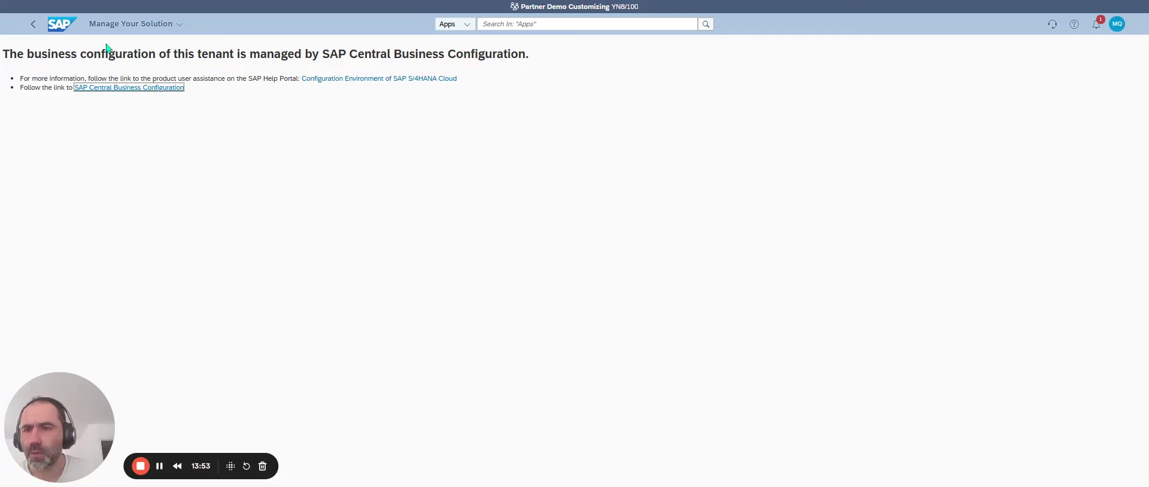
# Step: Switch to the SAP S/4HANA Cloud home page, open the Stock - Single Material app and display the stock of AC_MATERIAL
pyautogui.click(60, 30)
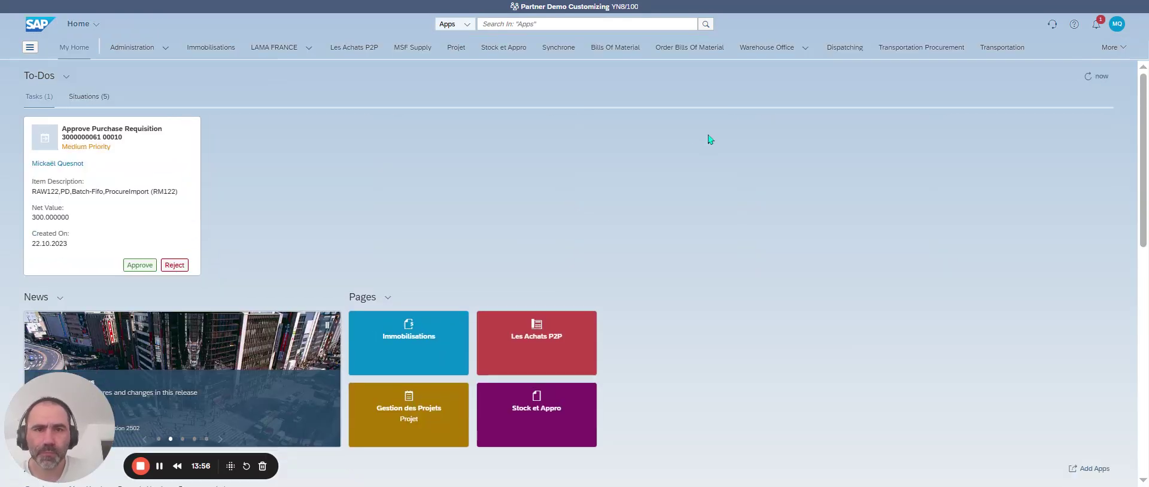
pyautogui.click(548, 24)
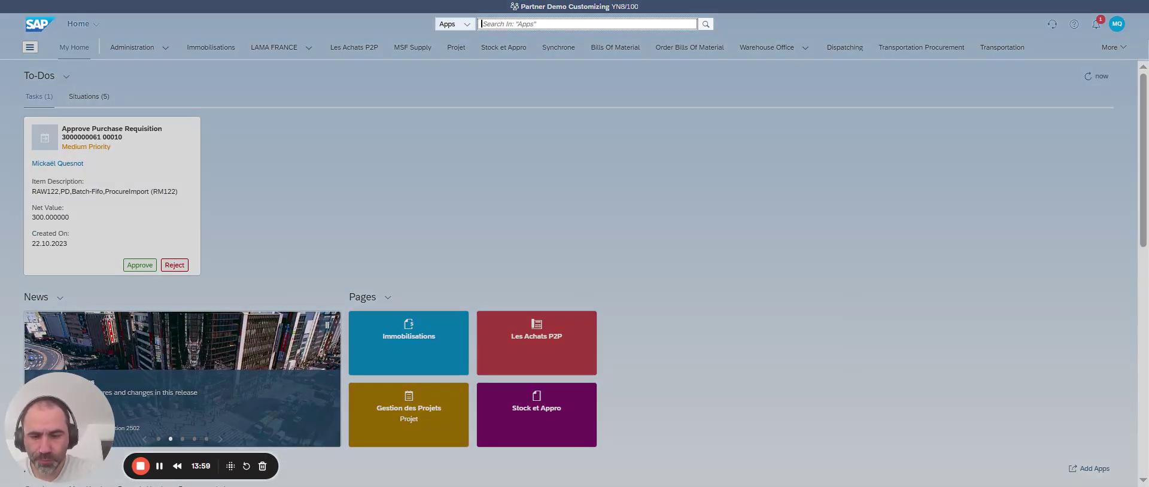
pyautogui.write('s')
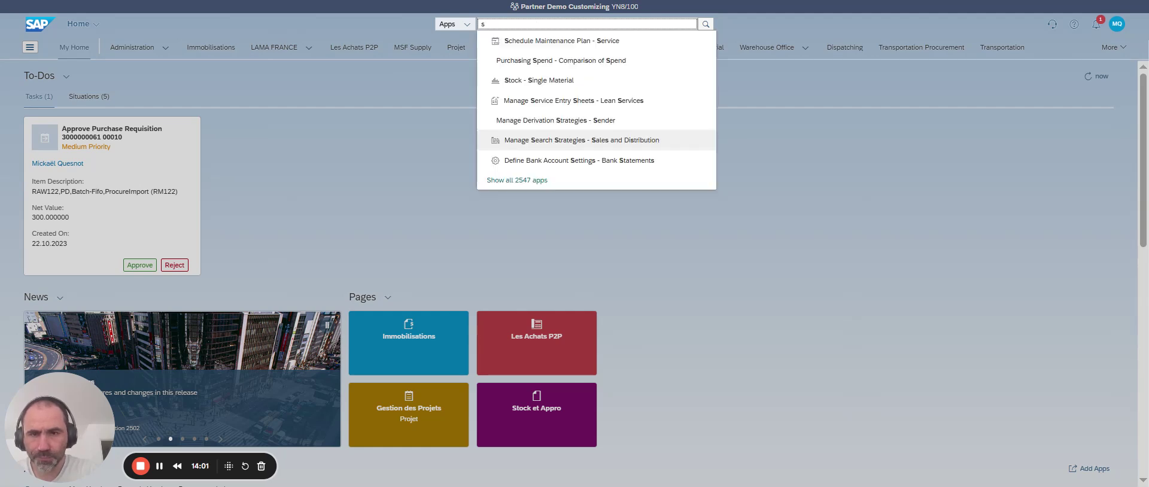
pyautogui.write('ingle')
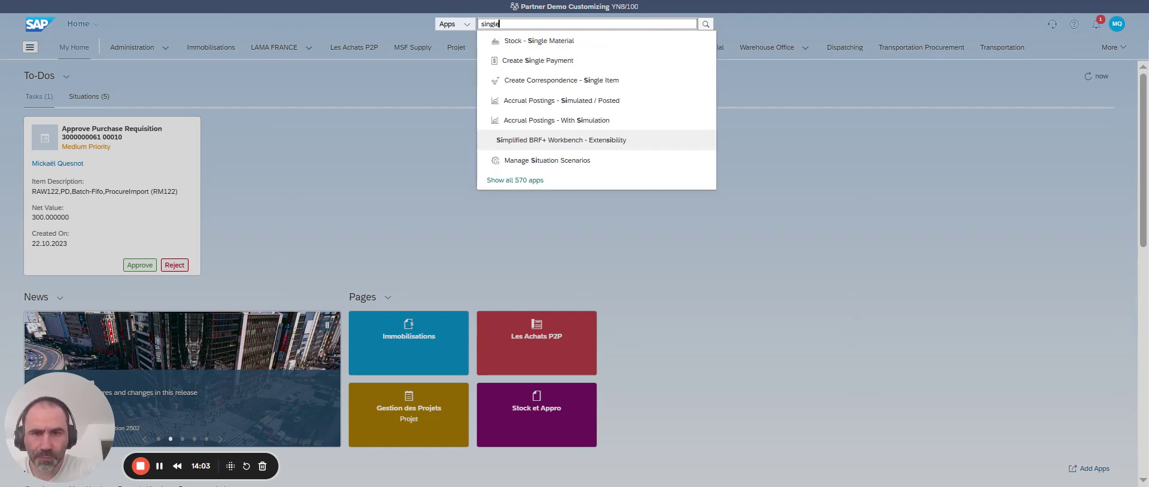
pyautogui.click(555, 45)
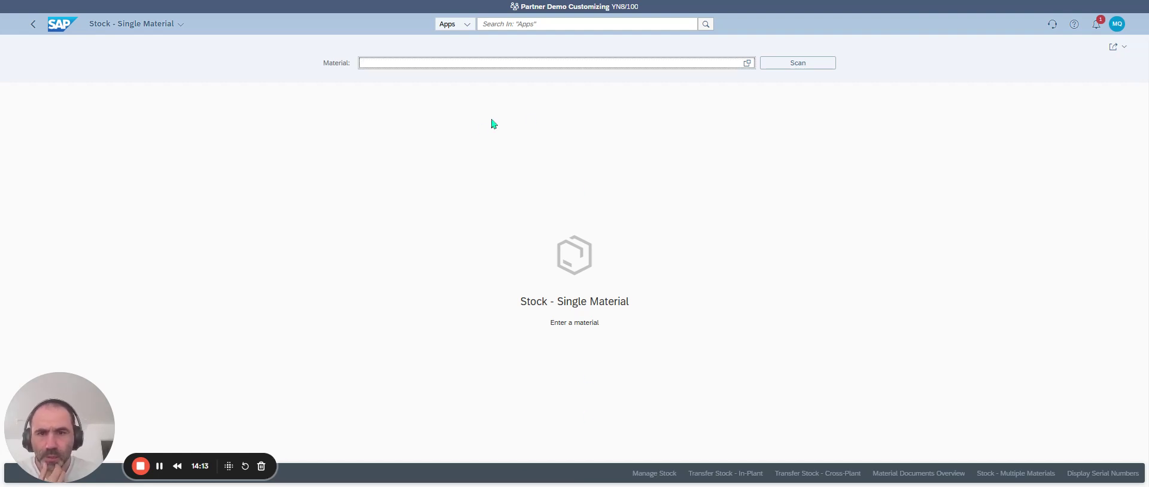
pyautogui.write('ac_MATERIAL')
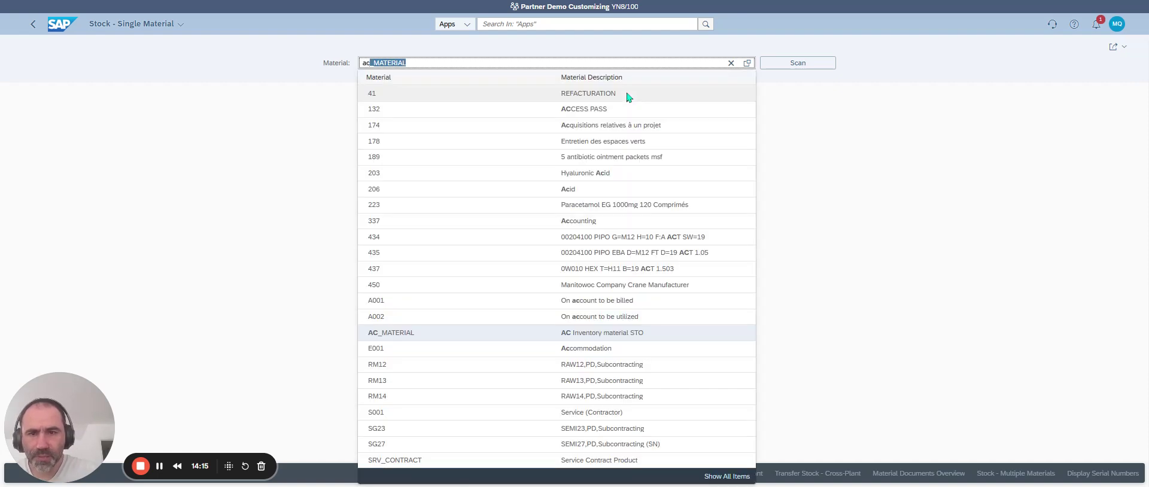
pyautogui.press('Return')
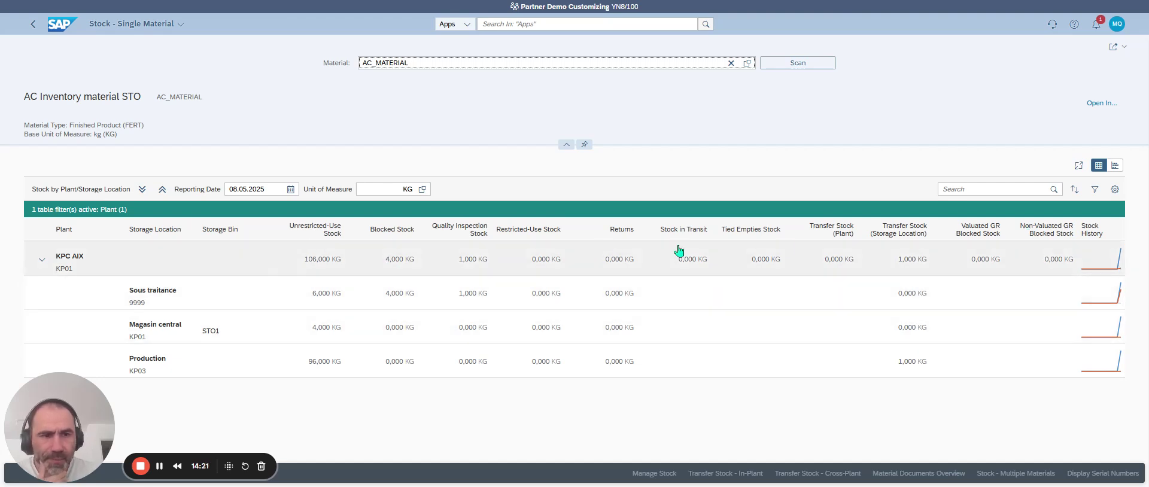
# Step: Open the Manage Stock app and load material AC_MATERIAL for plant KPC AIX (KP01)
pyautogui.click(525, 25)
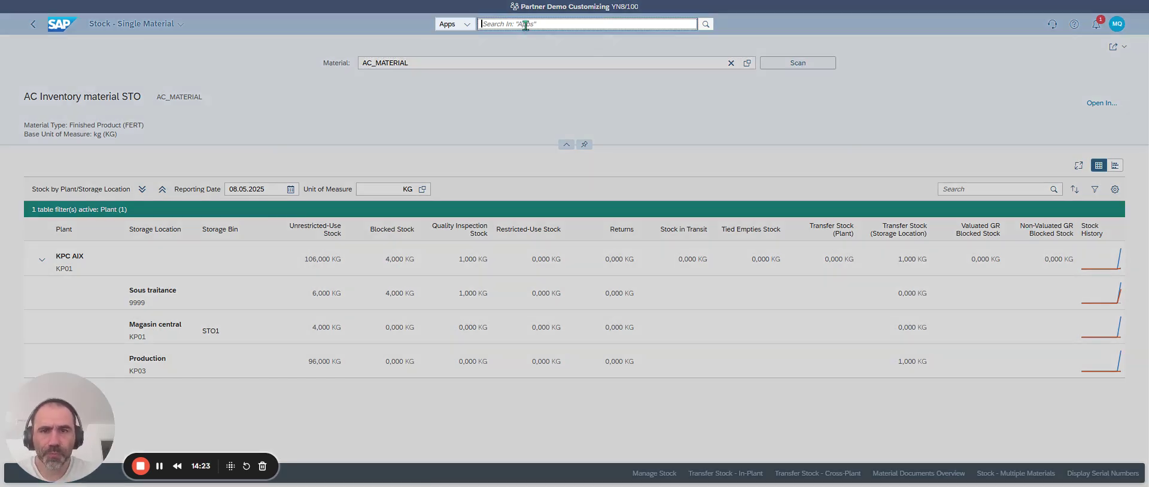
pyautogui.write('manage')
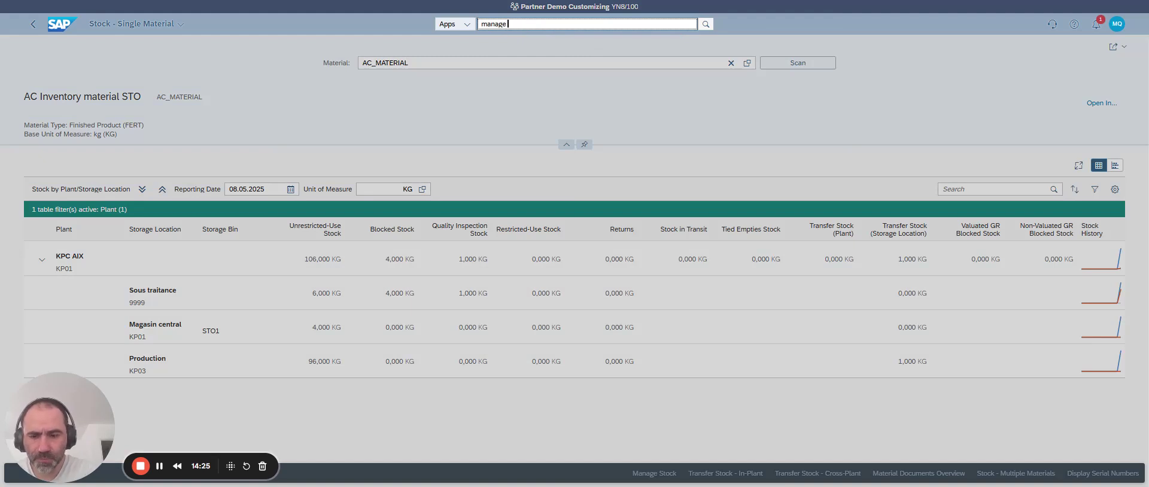
pyautogui.write(' stock')
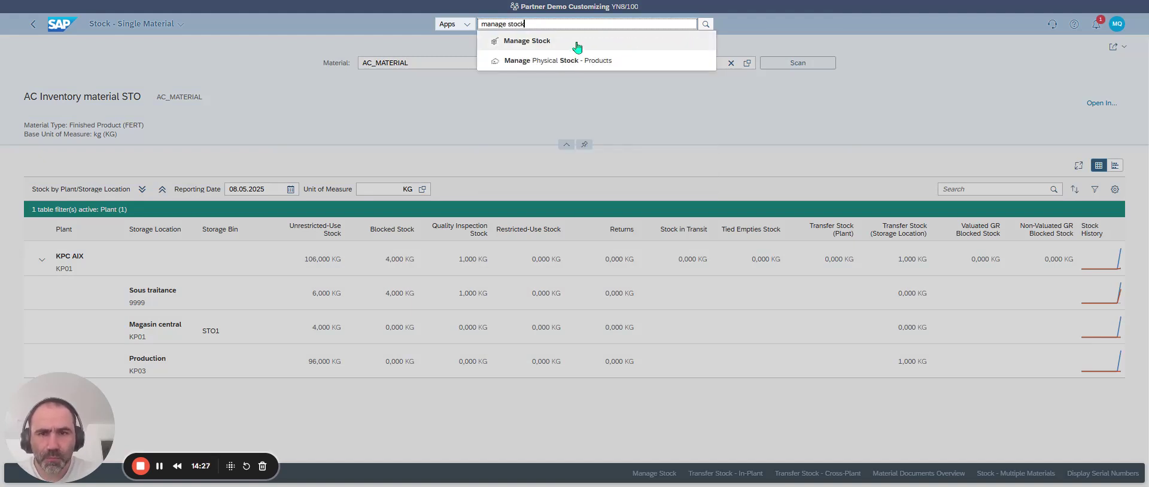
pyautogui.click(573, 42)
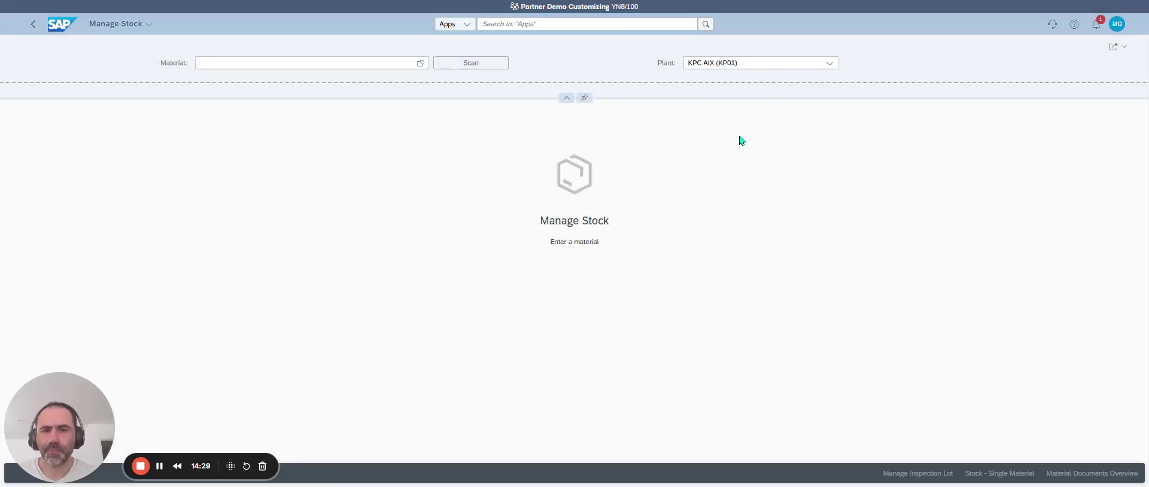
pyautogui.click(371, 63)
pyautogui.write('ac_MATERIAL')
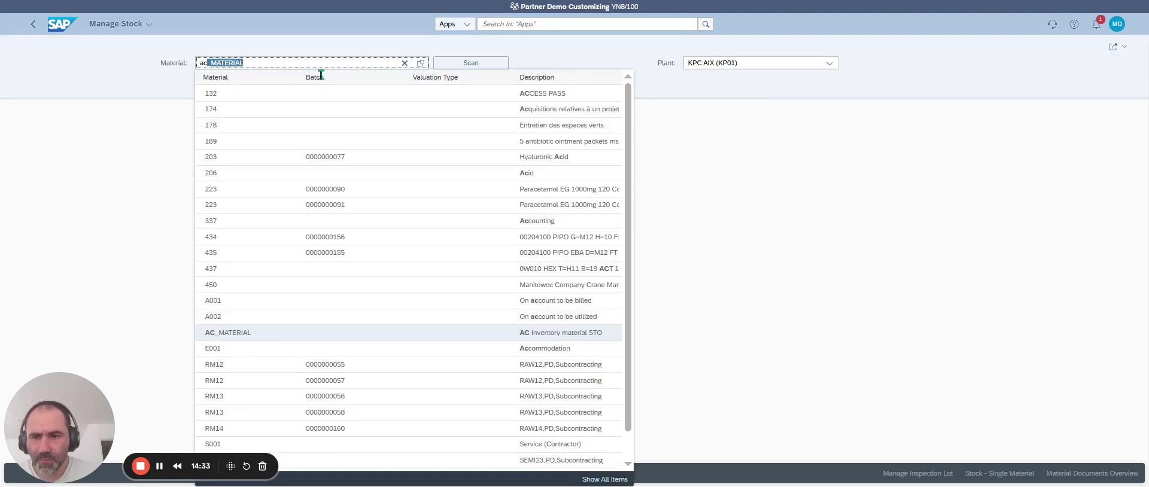
pyautogui.click(286, 336)
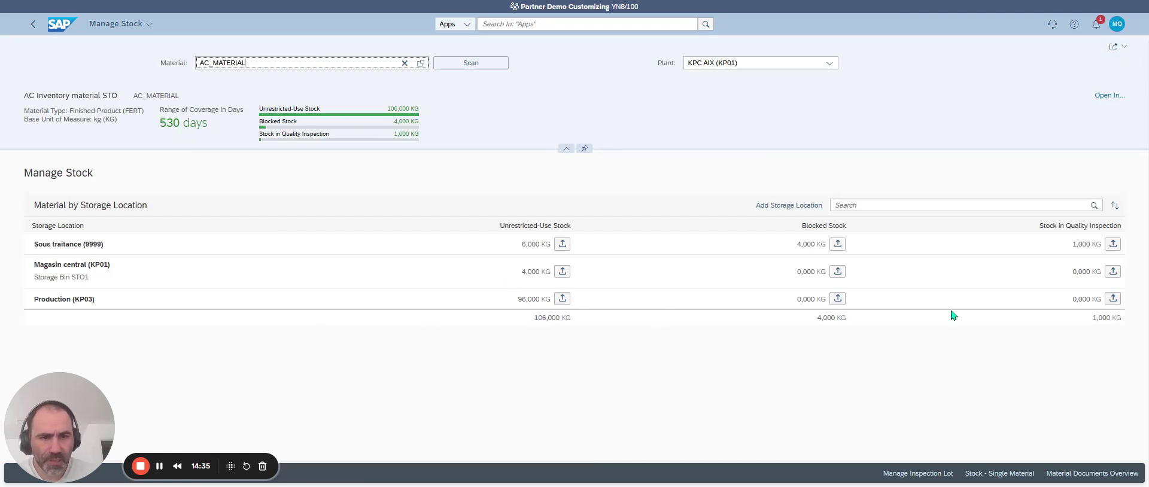
# Step: Select storage location 105R Return Stor. Loc as an additional storage location for AC_MATERIAL
pyautogui.click(781, 206)
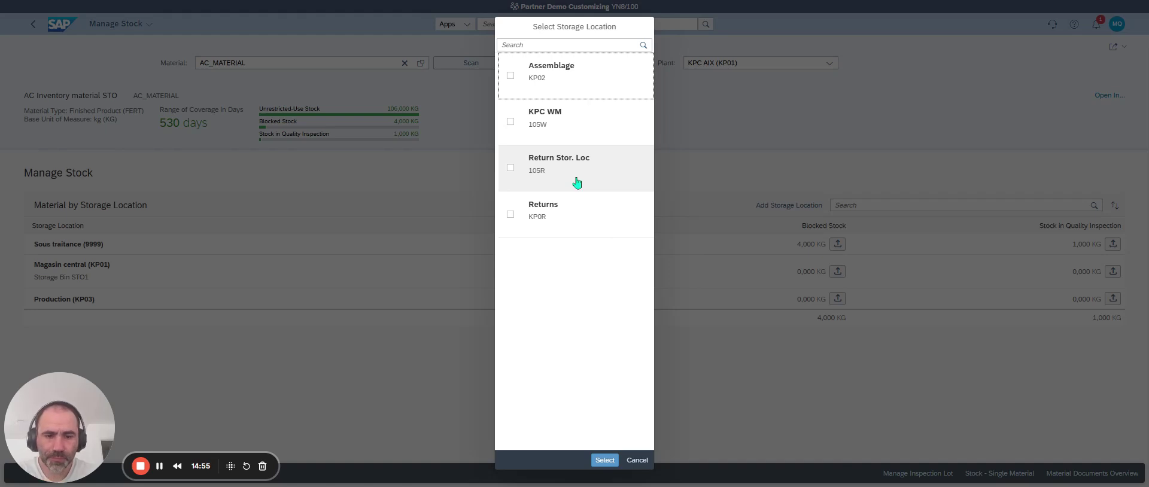
pyautogui.click(512, 170)
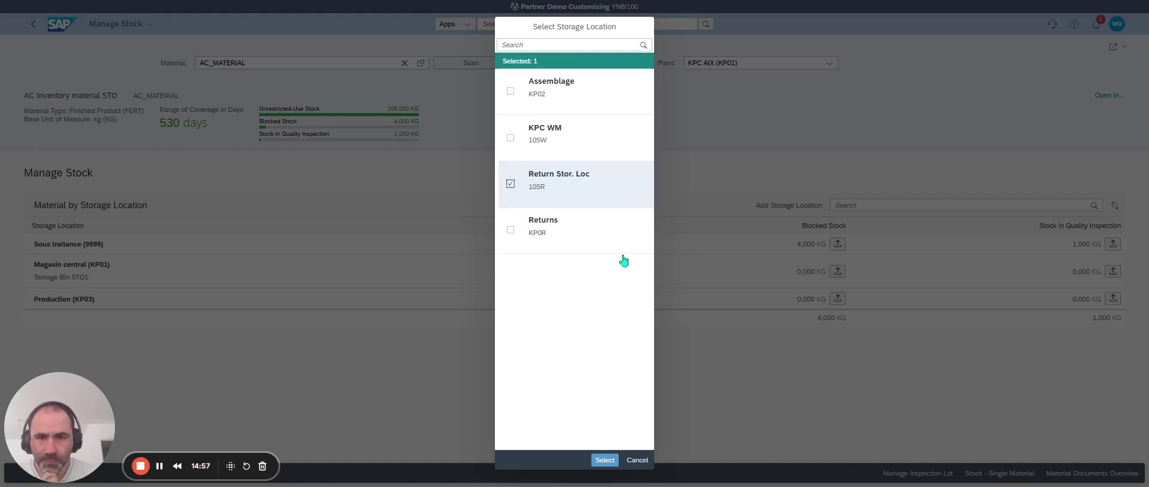